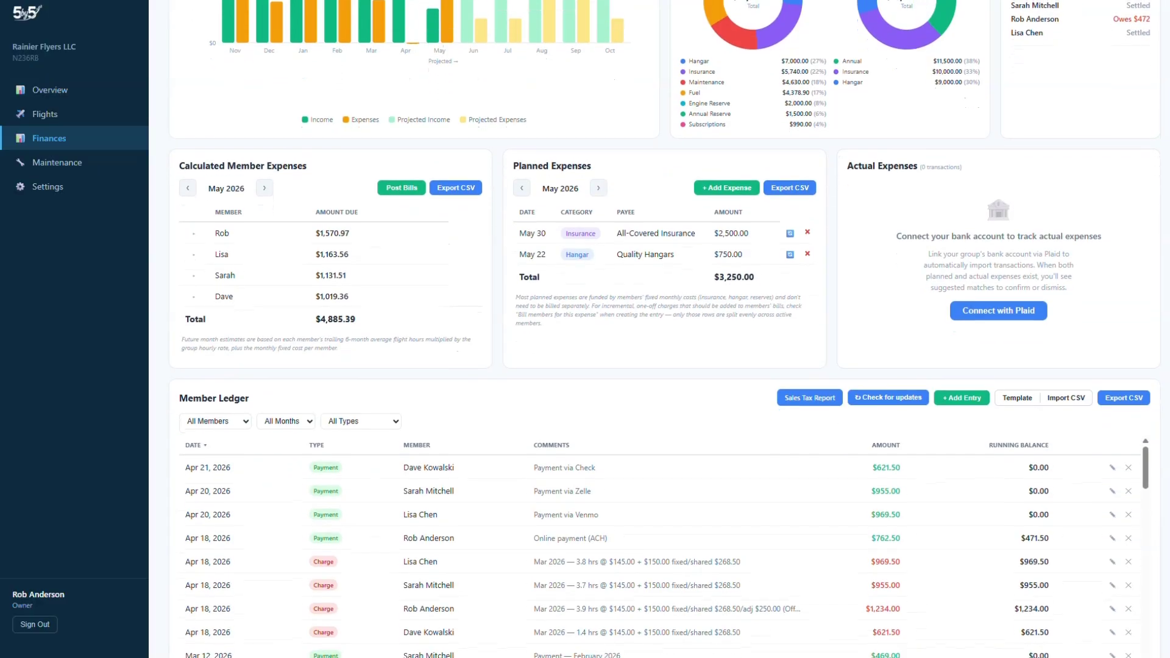
Step: Open the billing settings for the group
scroll(664, 329, "up", 1)
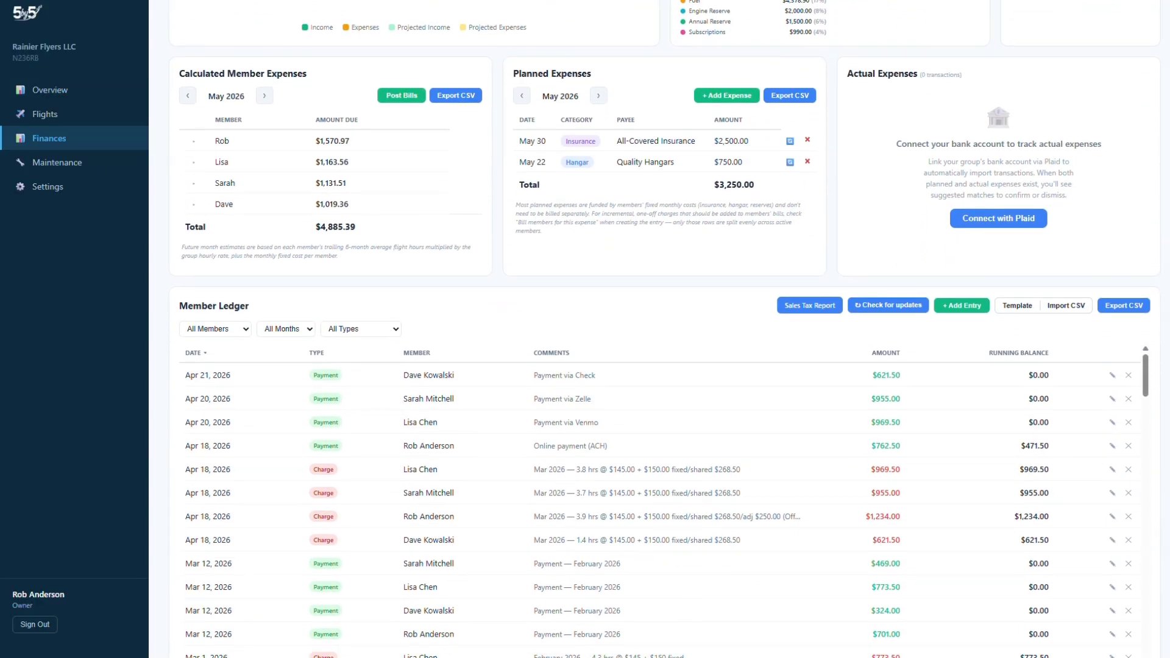
scroll(664, 329, "up", 1)
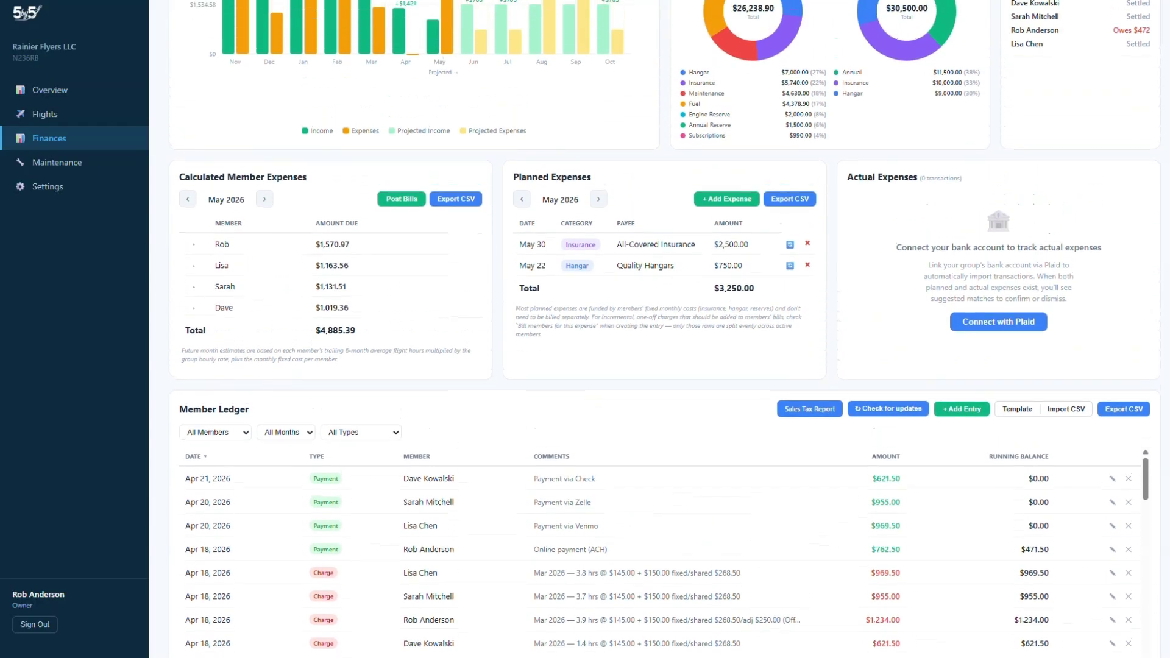
scroll(664, 329, "up", 1)
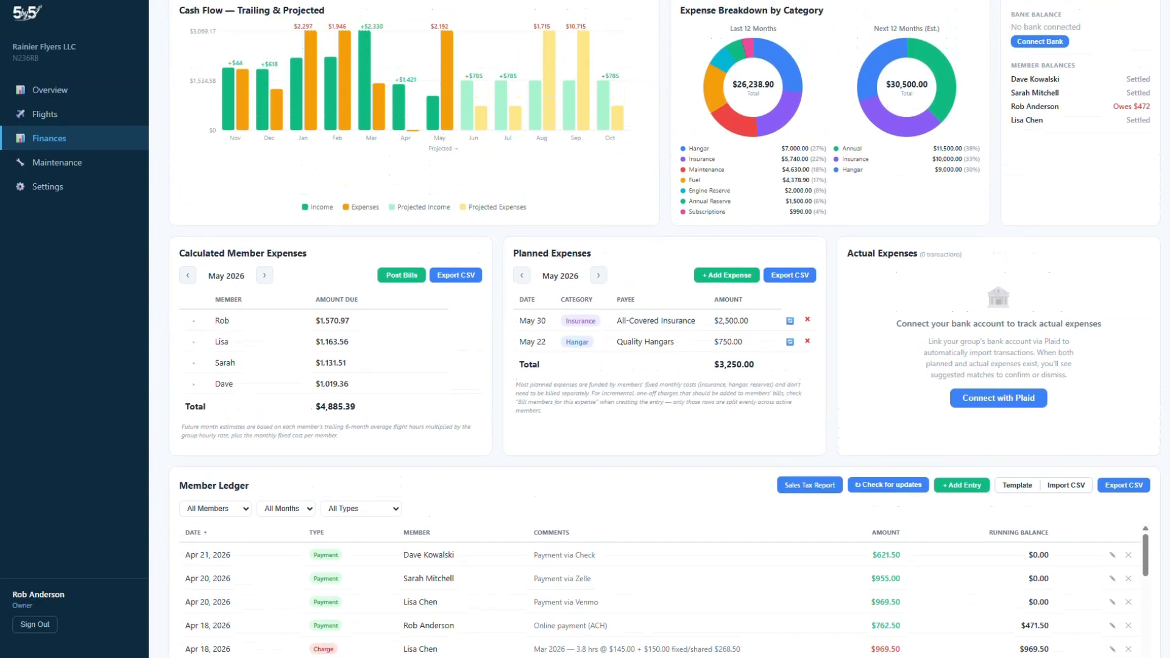
scroll(664, 329, "up", 1)
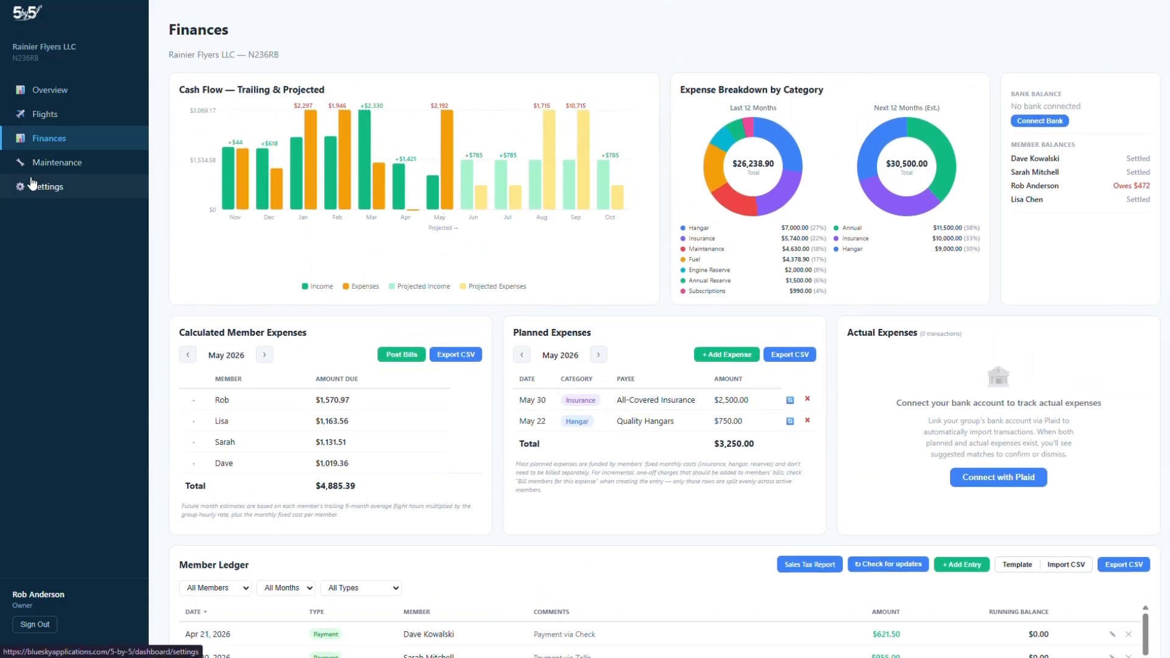
left_click(33, 187)
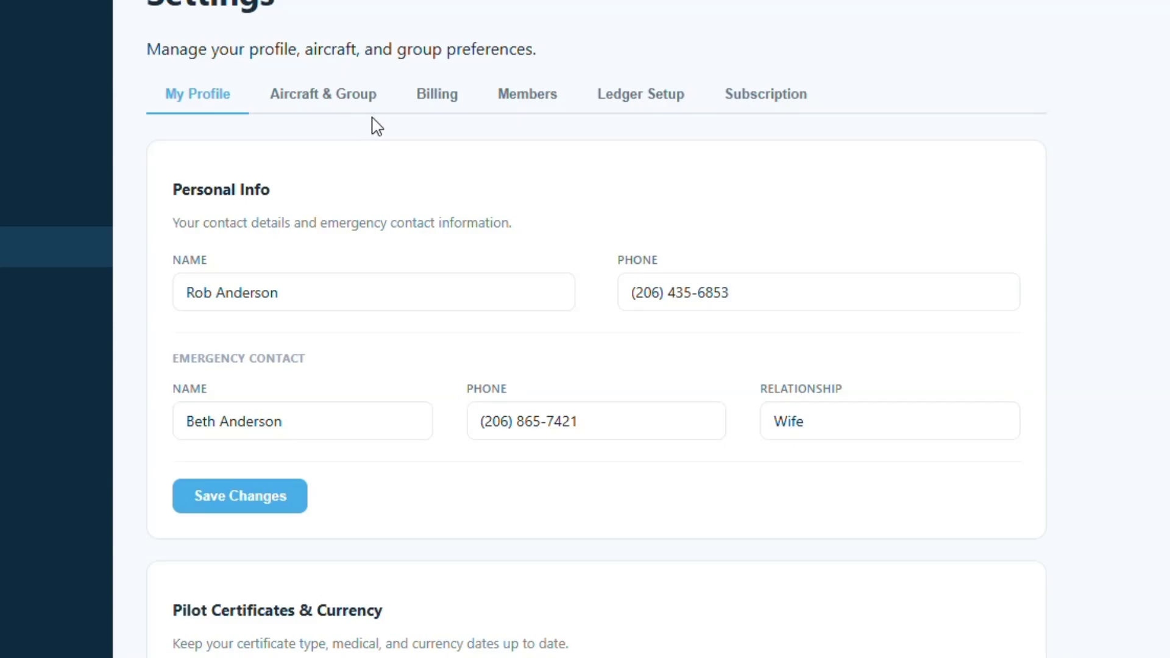
left_click(426, 103)
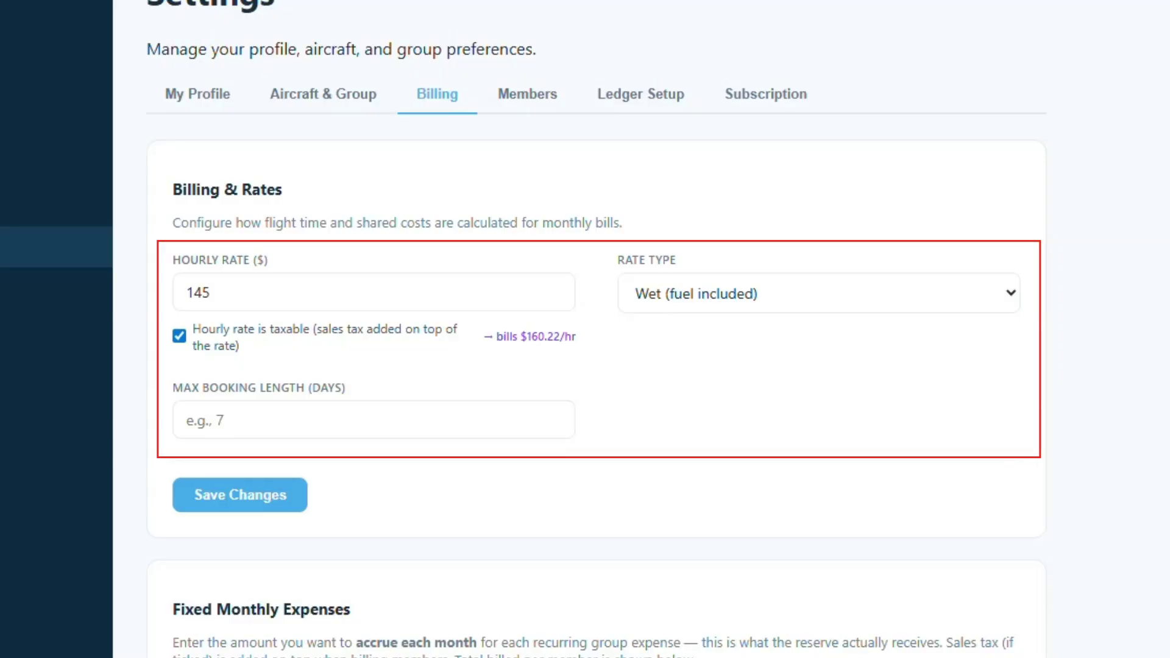
Step: Set the maximum booking length to 7 days and save the billing and rate changes
left_click(219, 421)
type("7")
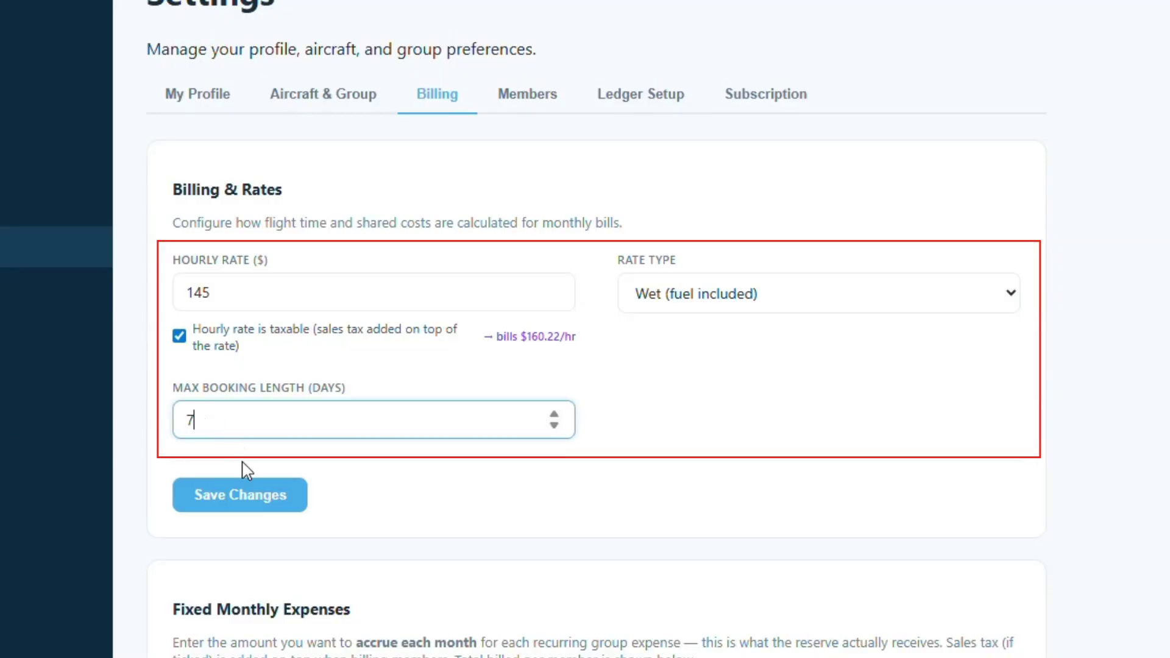
left_click(243, 494)
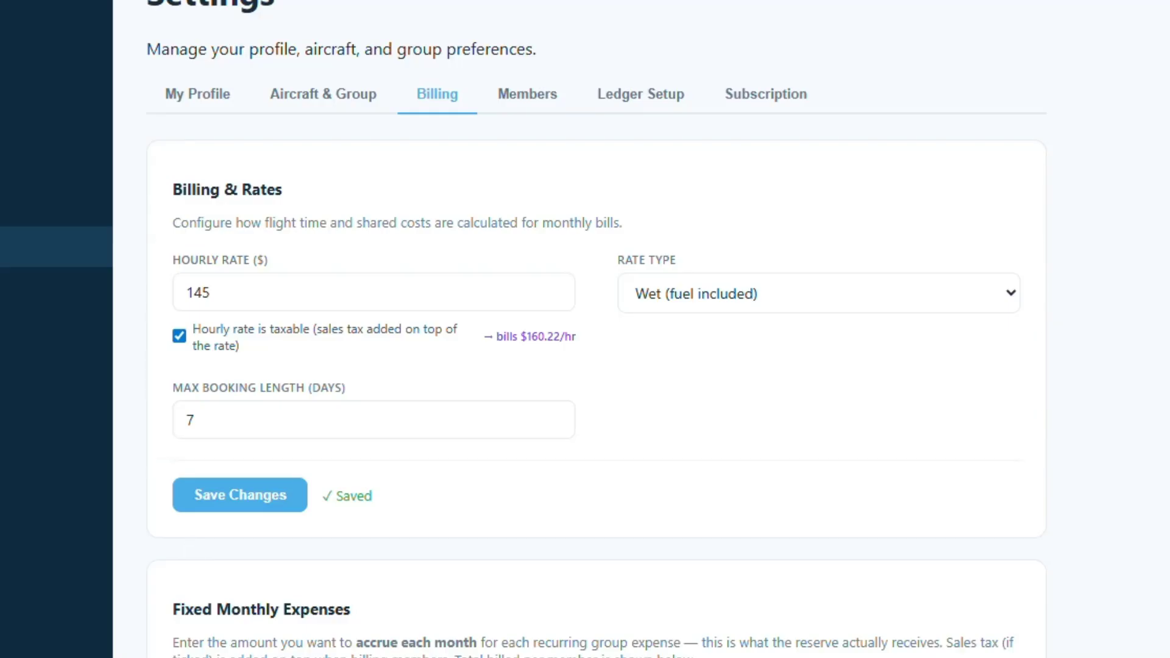
Step: Turn the taxable option of the Hangar fixed monthly expense off and on again
scroll(595, 329, "down", 3)
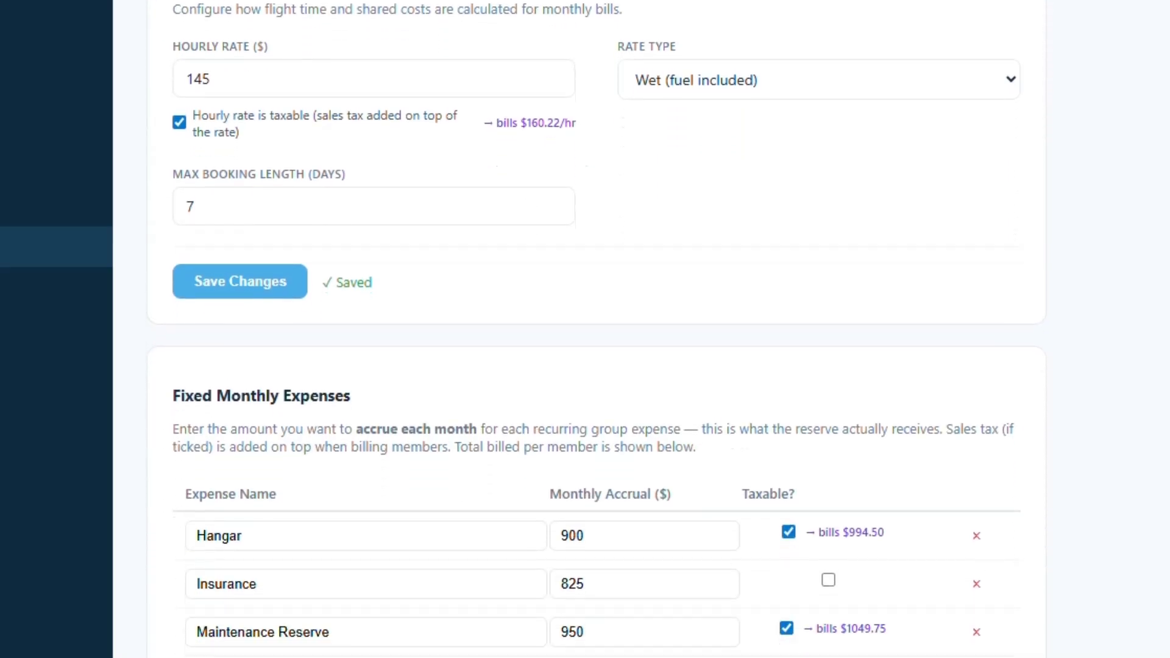
scroll(596, 329, "down", 2)
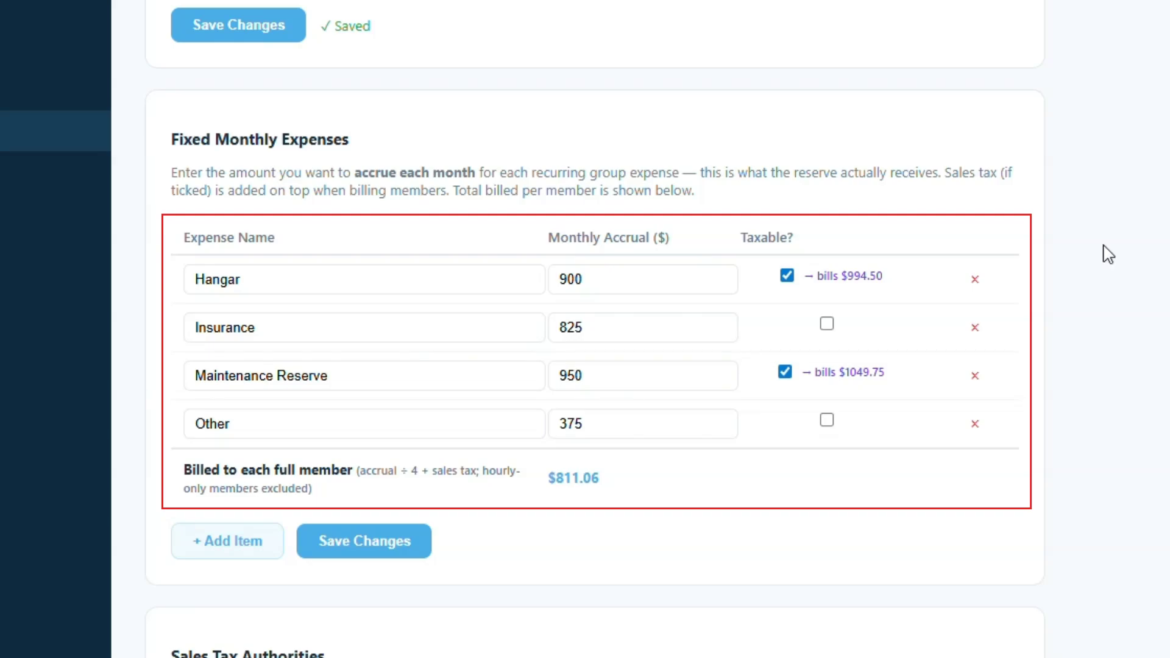
left_click(788, 276)
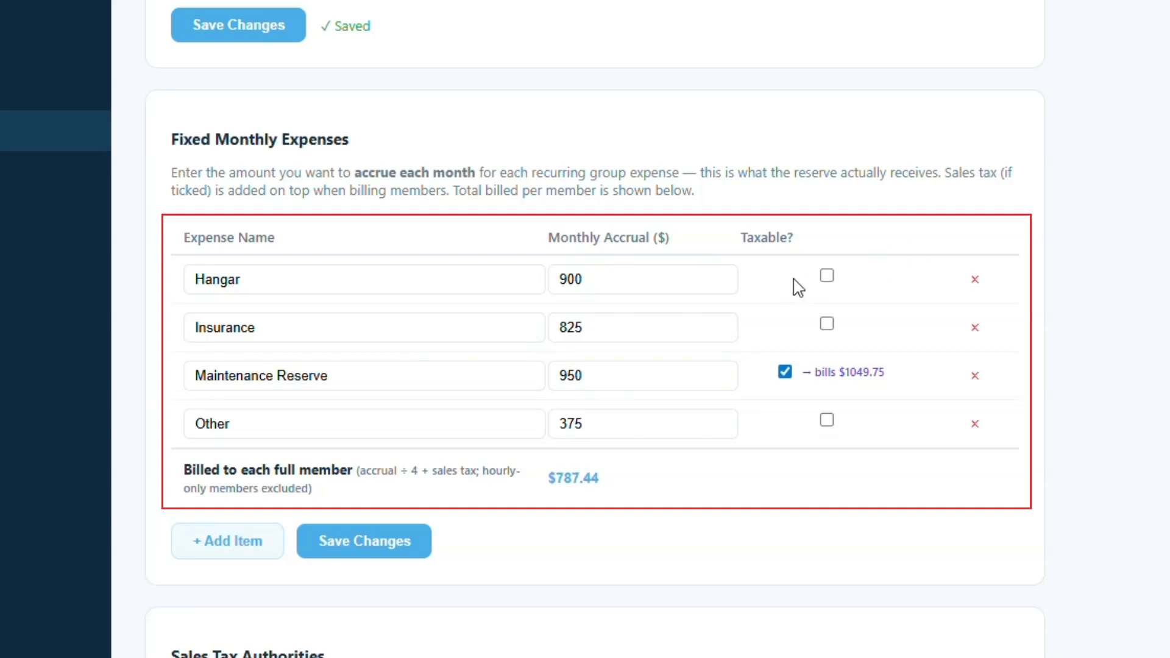
left_click(827, 276)
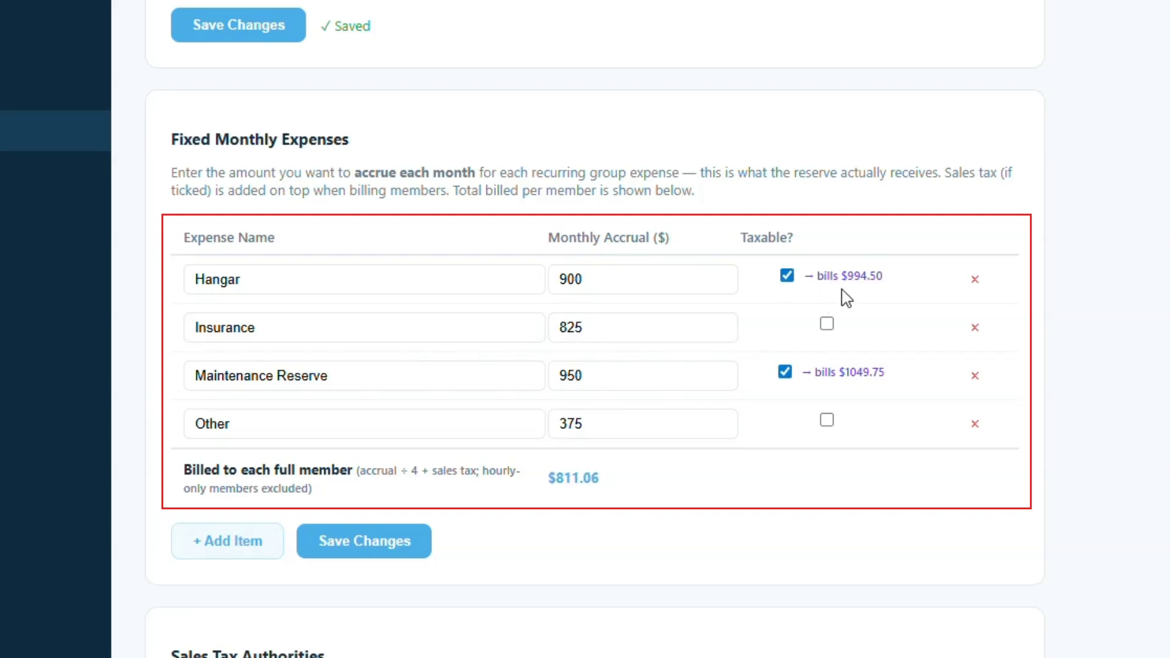
Step: Set the monthly accrual of the Hangar expense to 1000
left_click(638, 275)
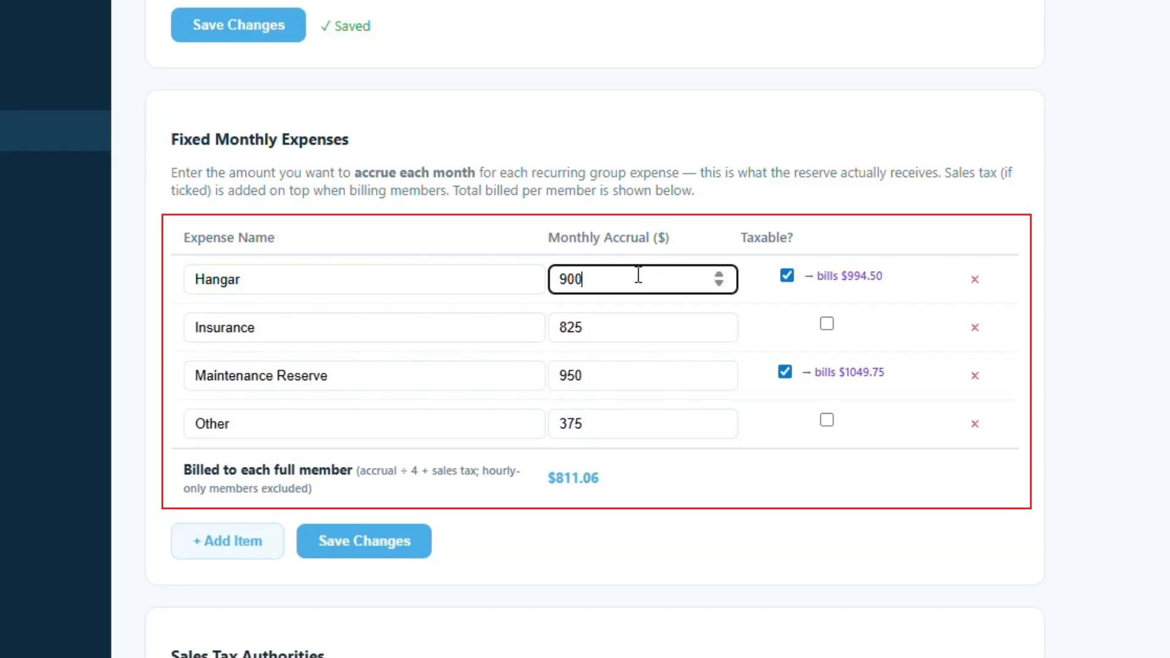
key("BackSpace")
key("BackSpace")
key("BackSpace")
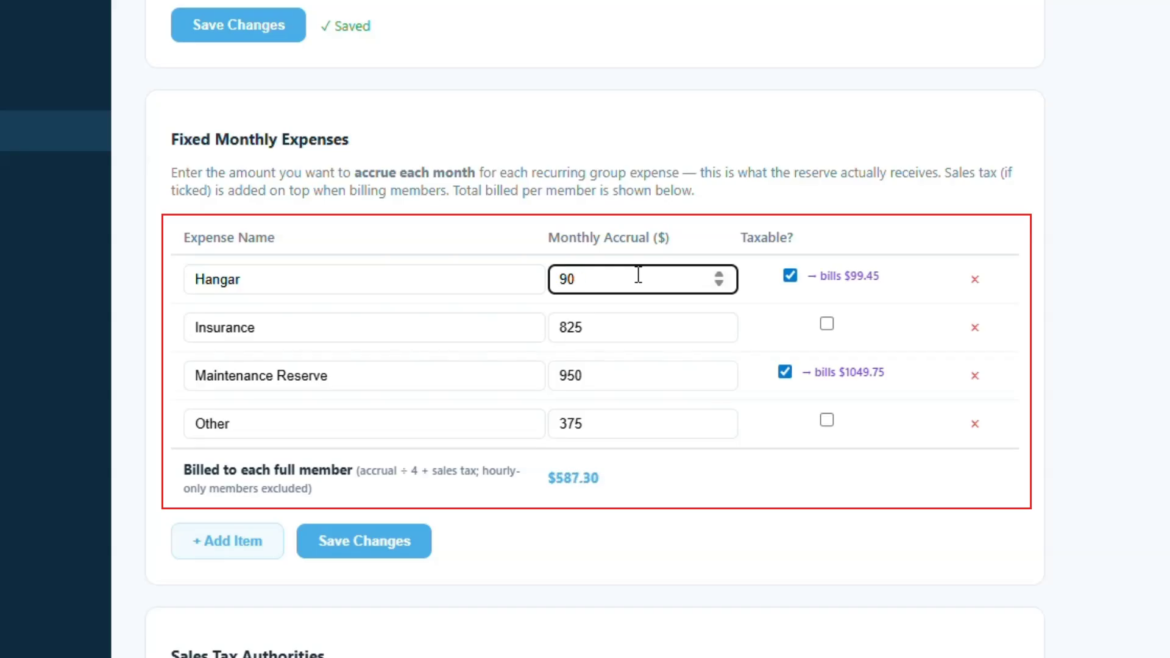
type("1000")
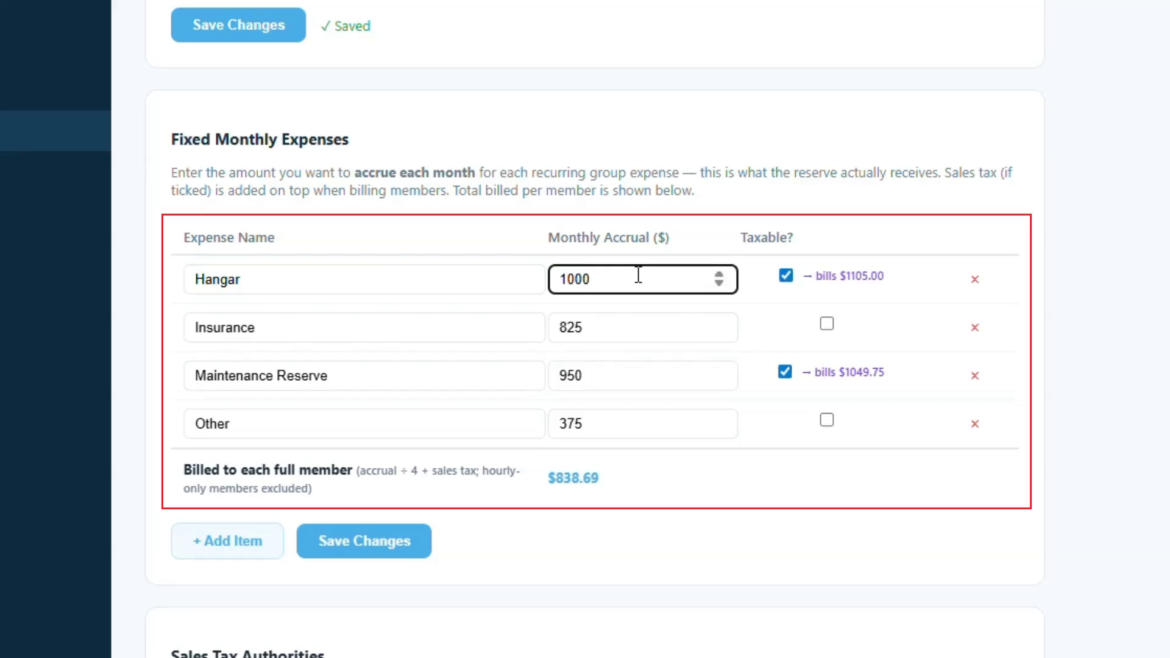
Step: Set the Hangar expense's monthly accrual back to 900
key("BackSpace")
key("BackSpace")
key("BackSpace")
key("BackSpace")
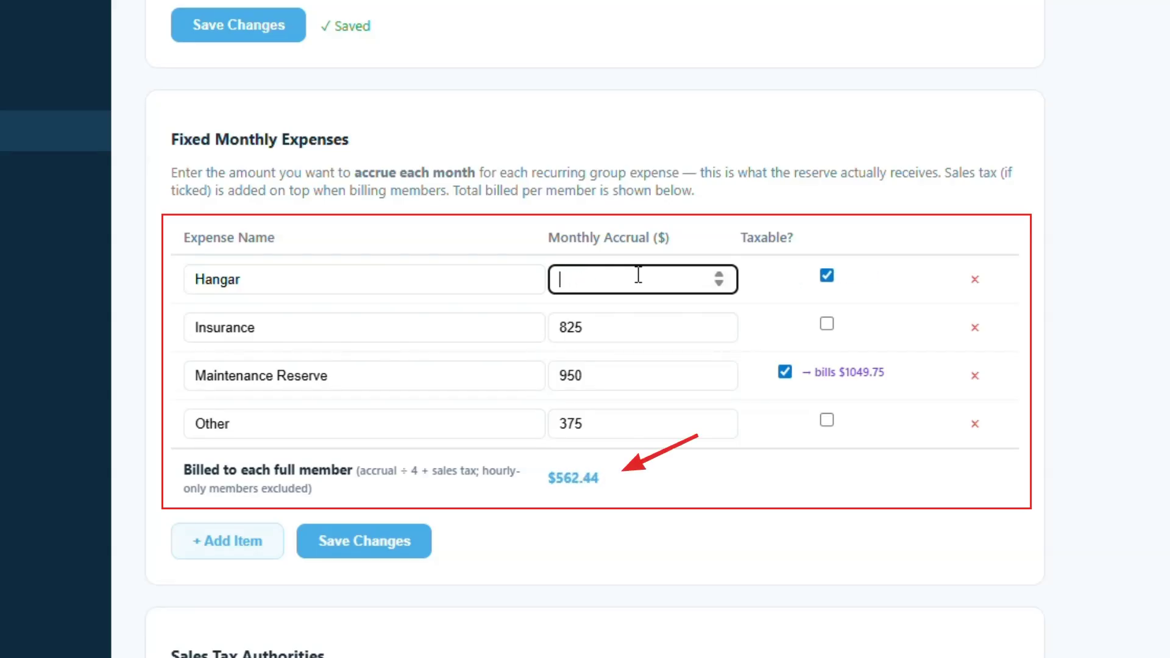
type("900")
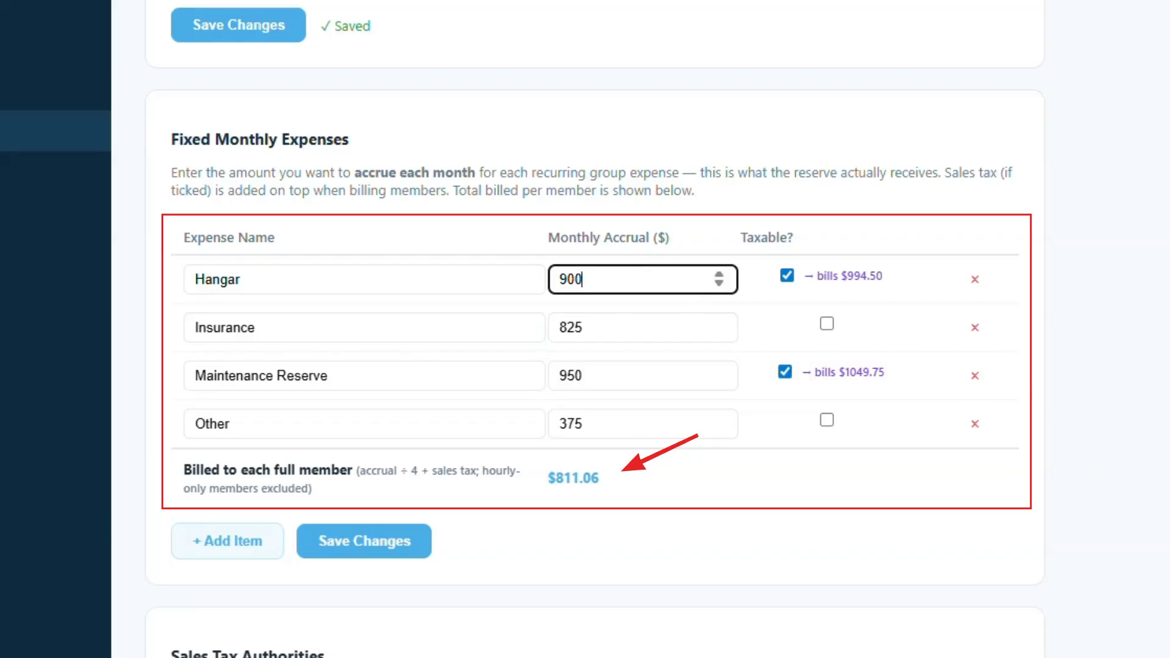
left_click(1158, 436)
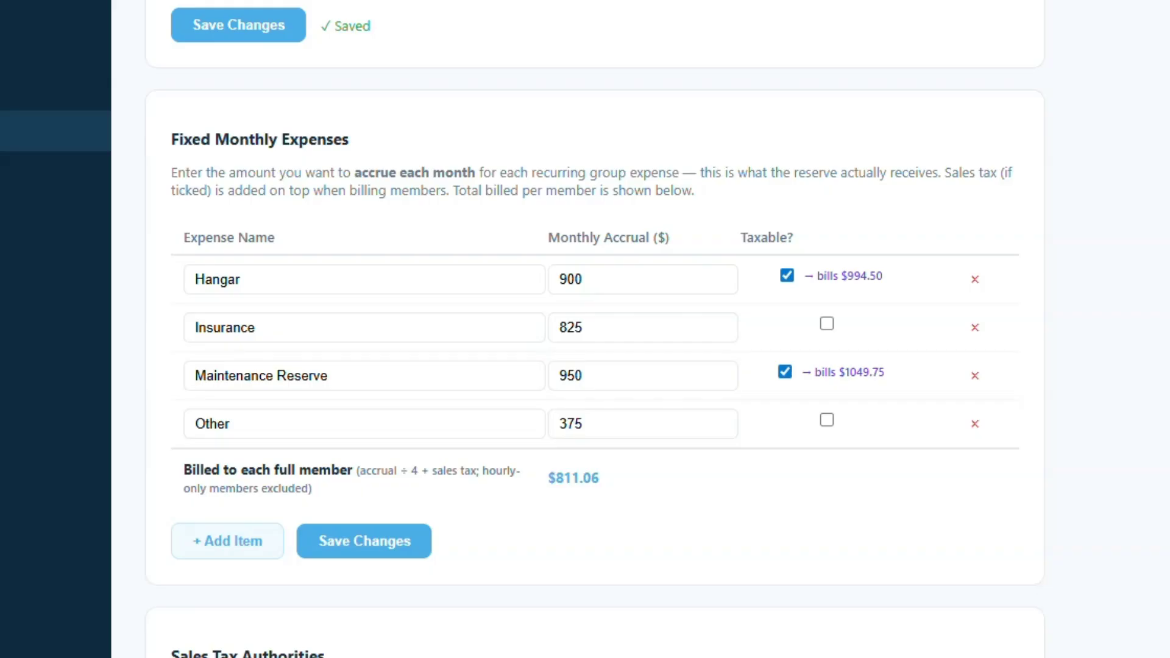
Step: Start connecting the group to Stripe for online payments of monthly bills
scroll(594, 329, "down", 4)
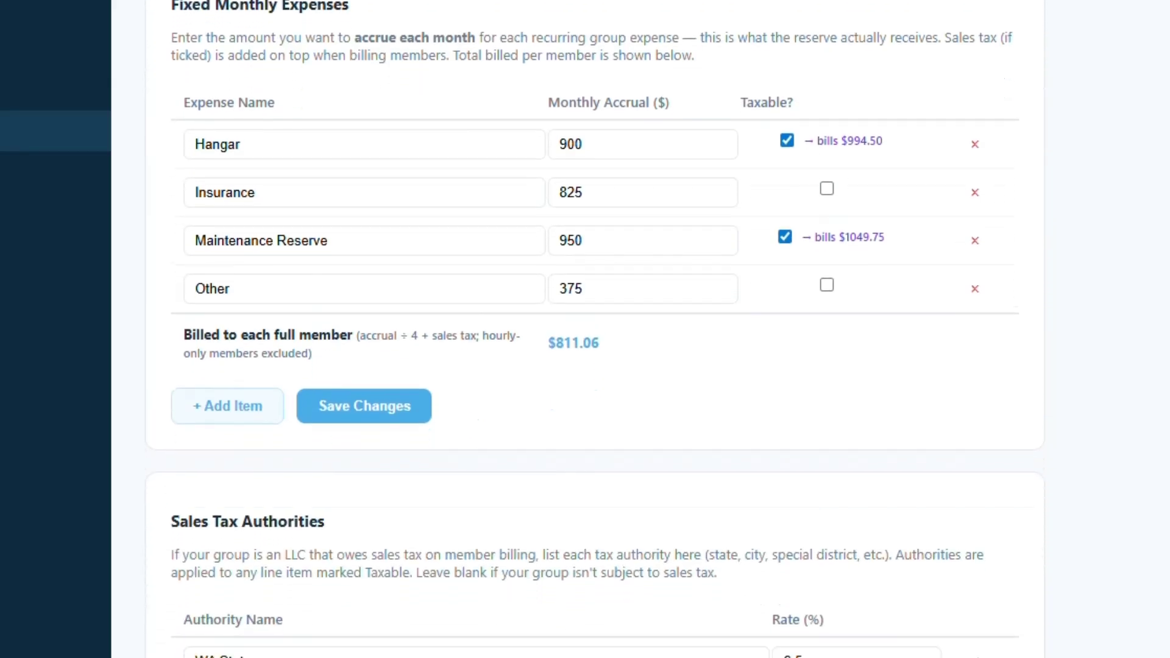
scroll(595, 329, "down", 7)
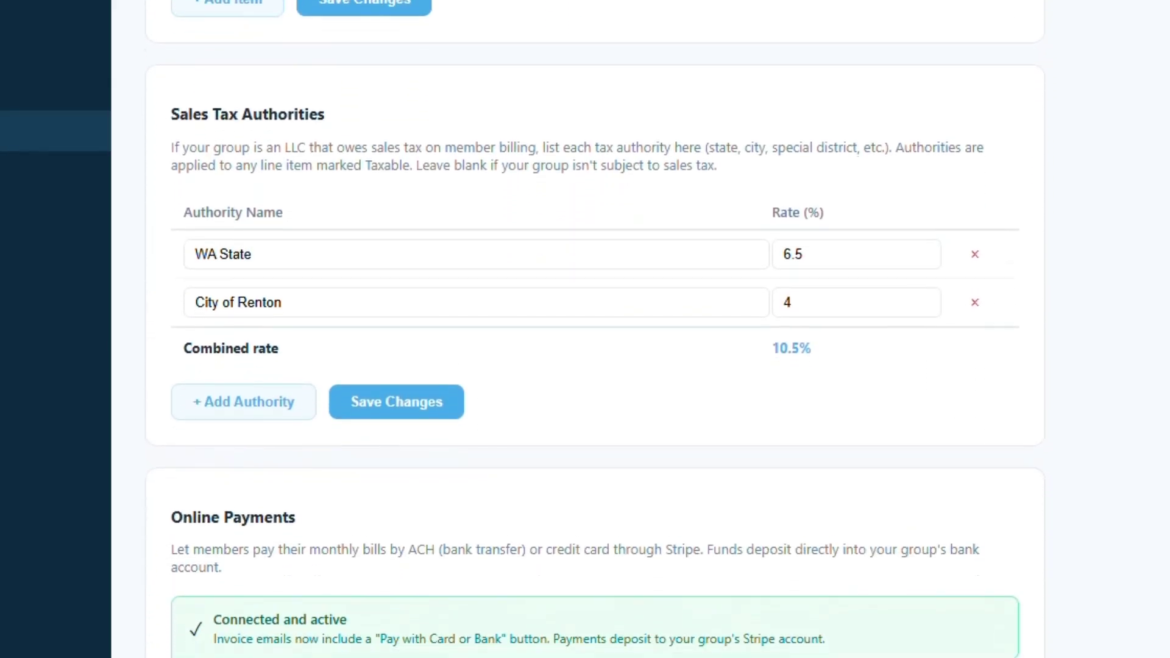
scroll(595, 329, "down", 2)
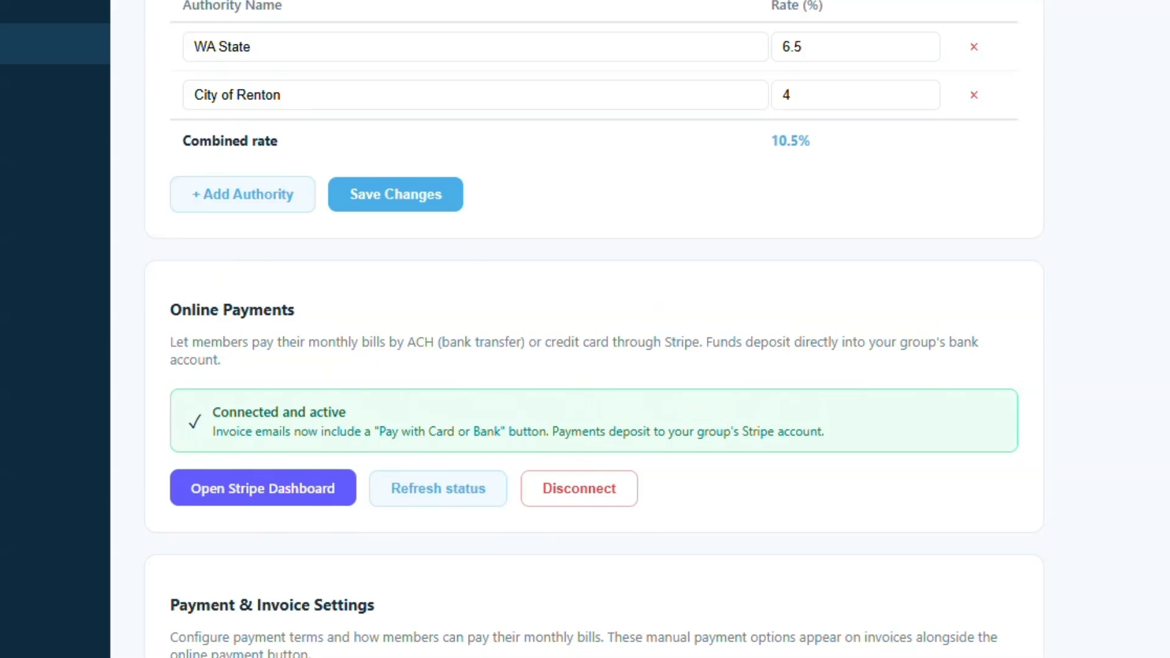
scroll(996, 280, "down", 3)
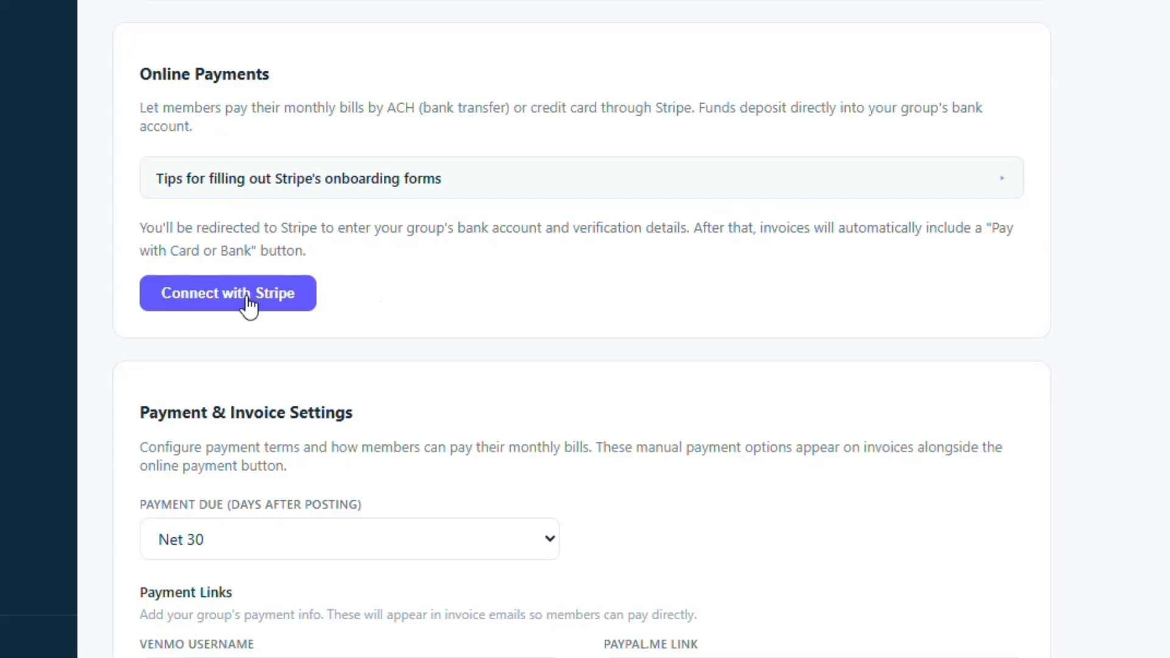
left_click(248, 304)
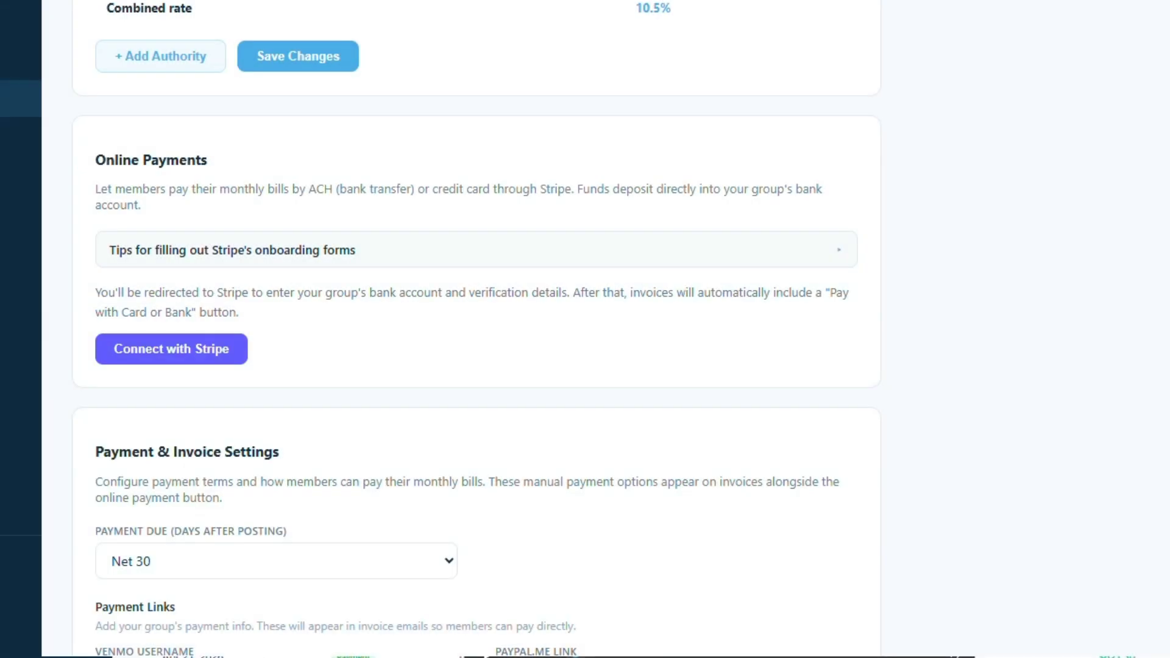
Step: Expand and read the tips for filling out Stripe's onboarding forms
left_click(826, 254)
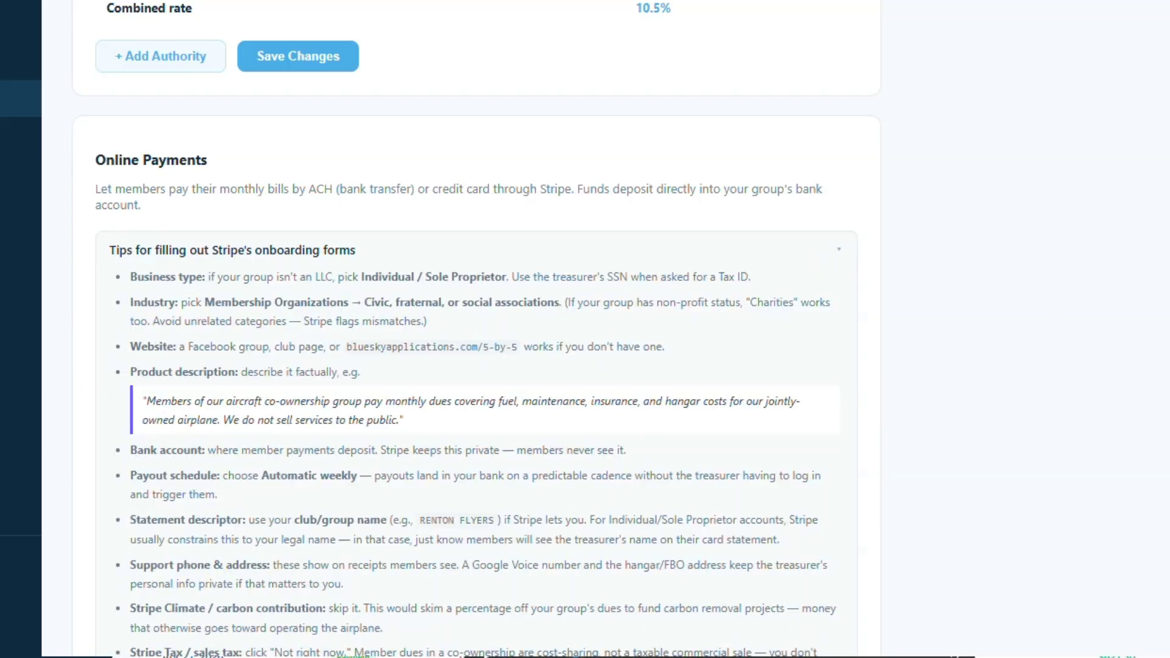
scroll(475, 329, "down", 3)
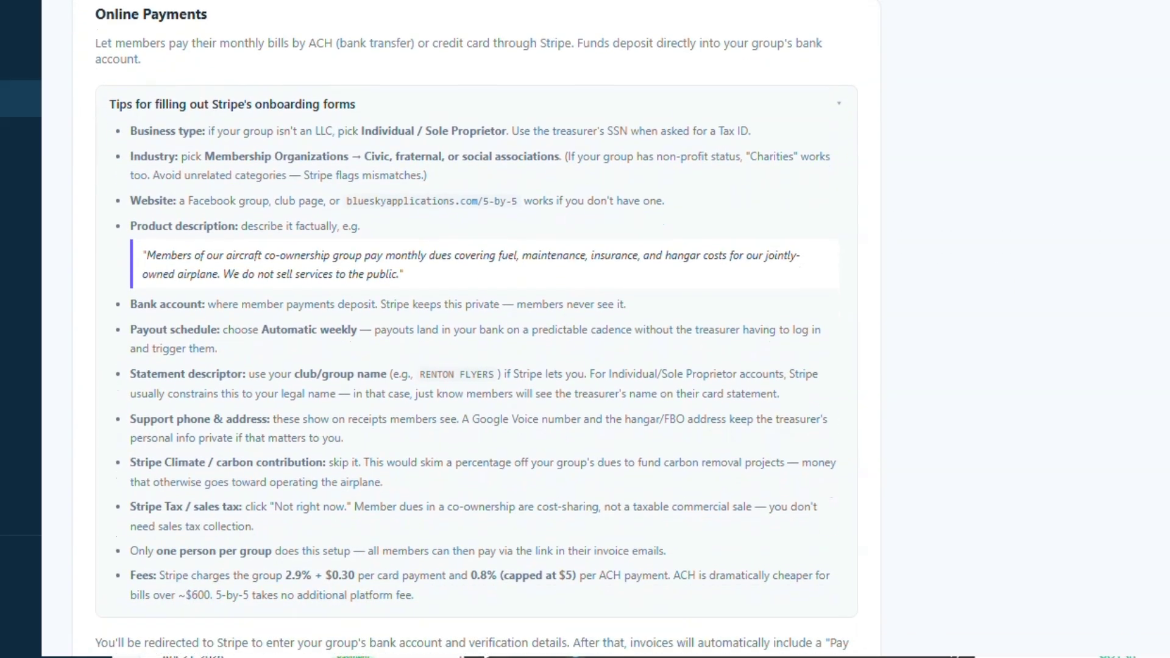
scroll(475, 329, "down", 2)
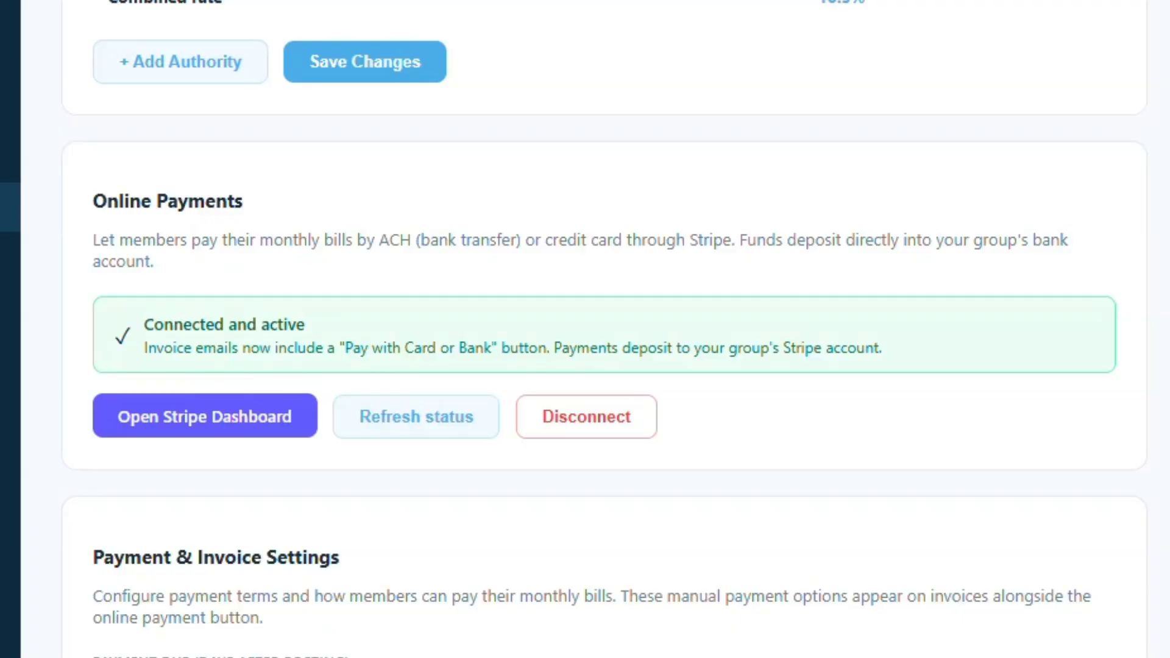
Step: Choose Net 30 as the payment due term in the payment and invoice settings
scroll(585, 342, "down", 2)
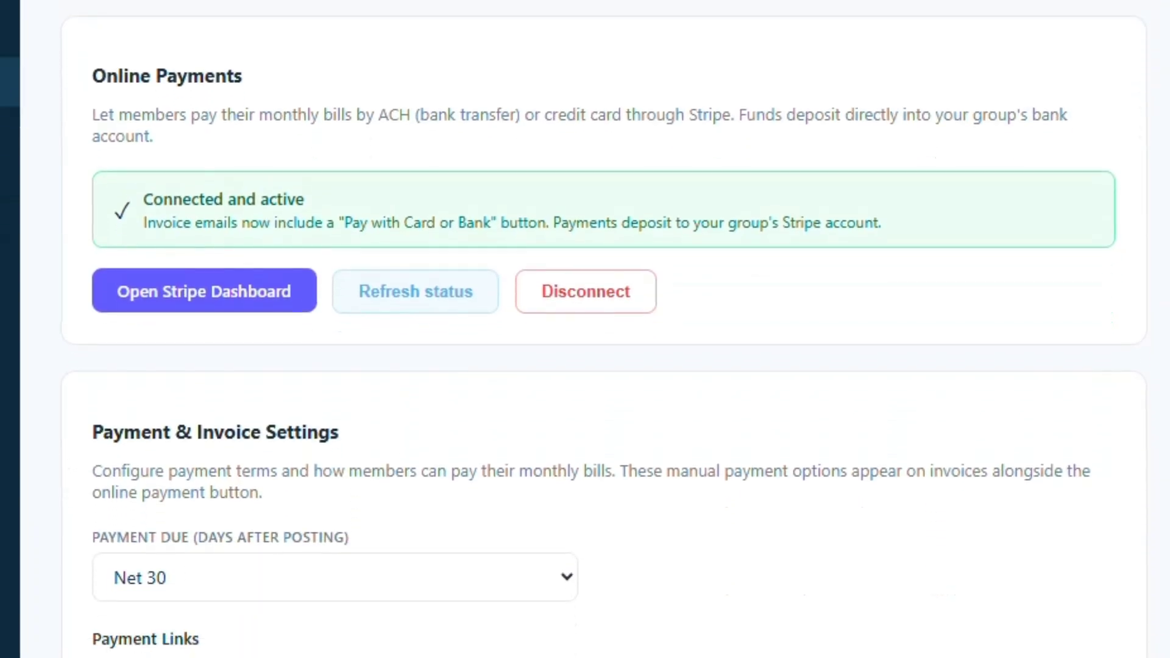
scroll(585, 329, "down", 6)
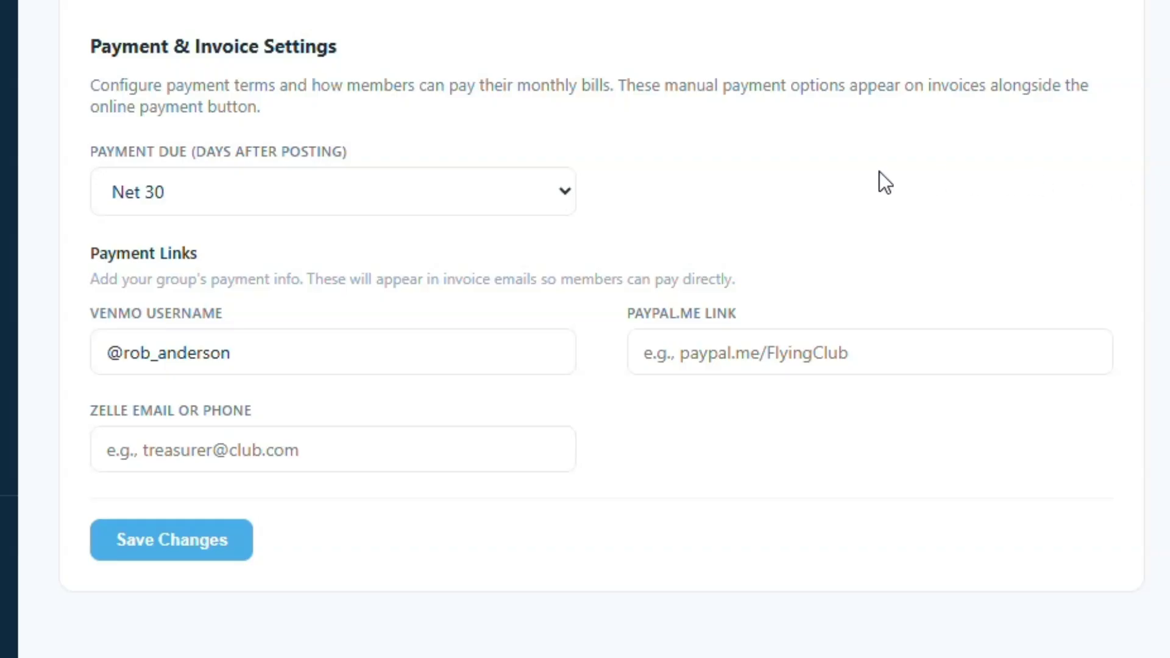
left_click(563, 188)
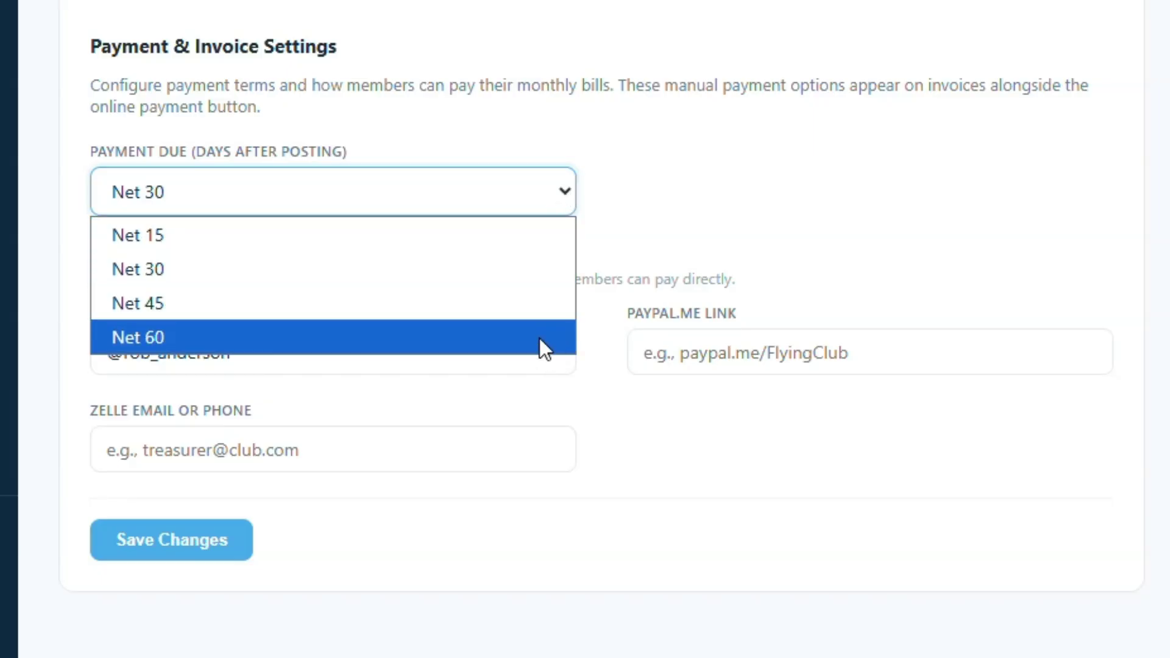
left_click(561, 276)
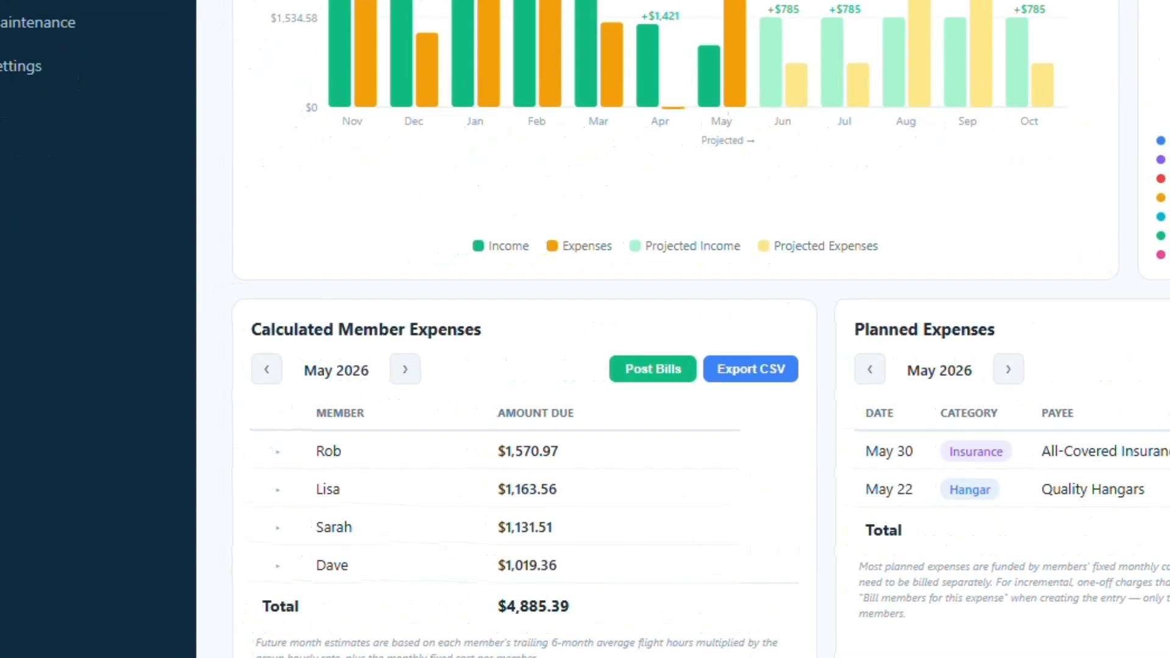
Step: Advance the calculated member expenses on the finances page to July 2026
scroll(7, 481, "down", 1)
scroll(2, 485, "down", 2)
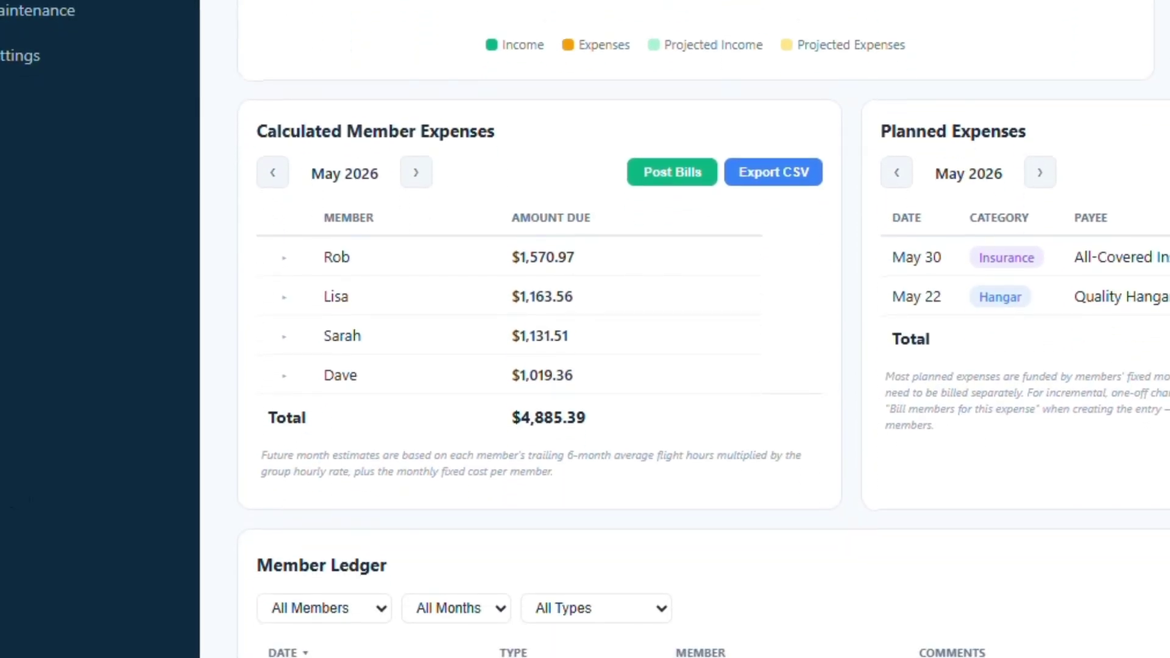
left_click(423, 177)
left_click(424, 176)
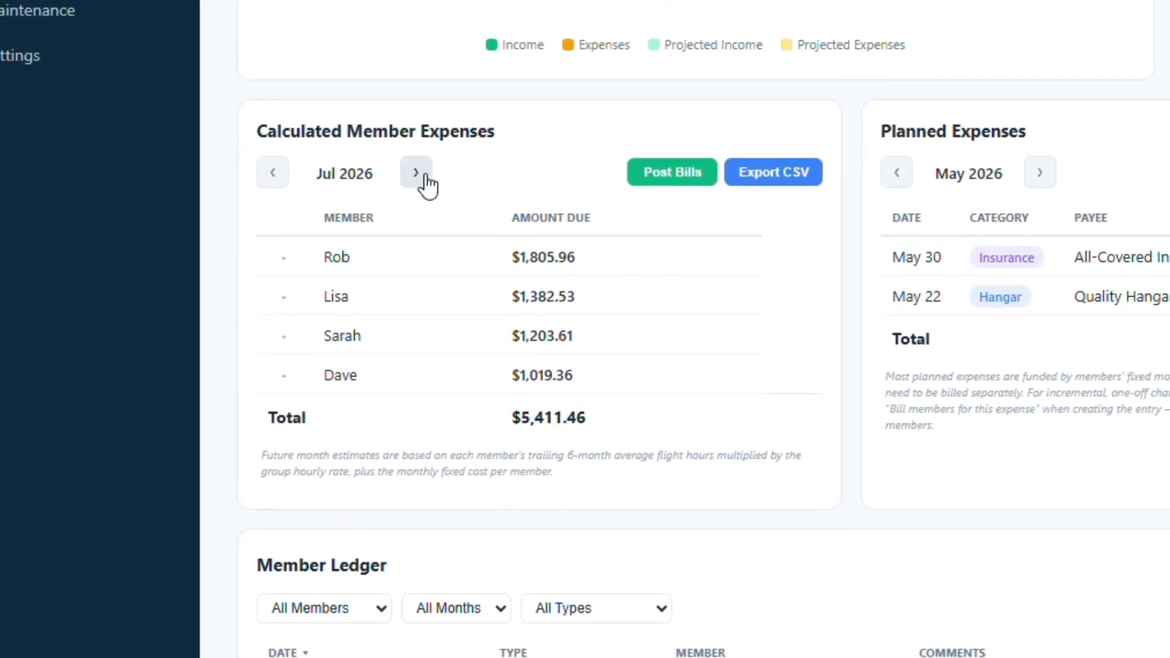
Step: Go back to the April 2026 calculated member expenses and expand the first listed member's charge breakdown
left_click(274, 177)
left_click(274, 178)
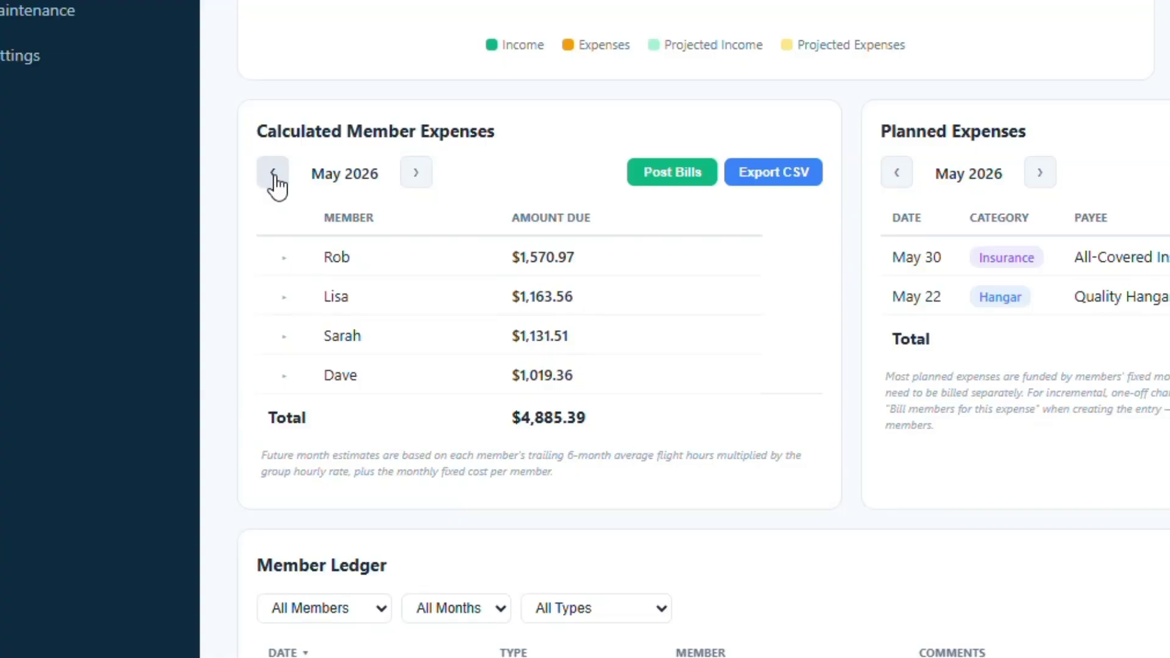
left_click(273, 178)
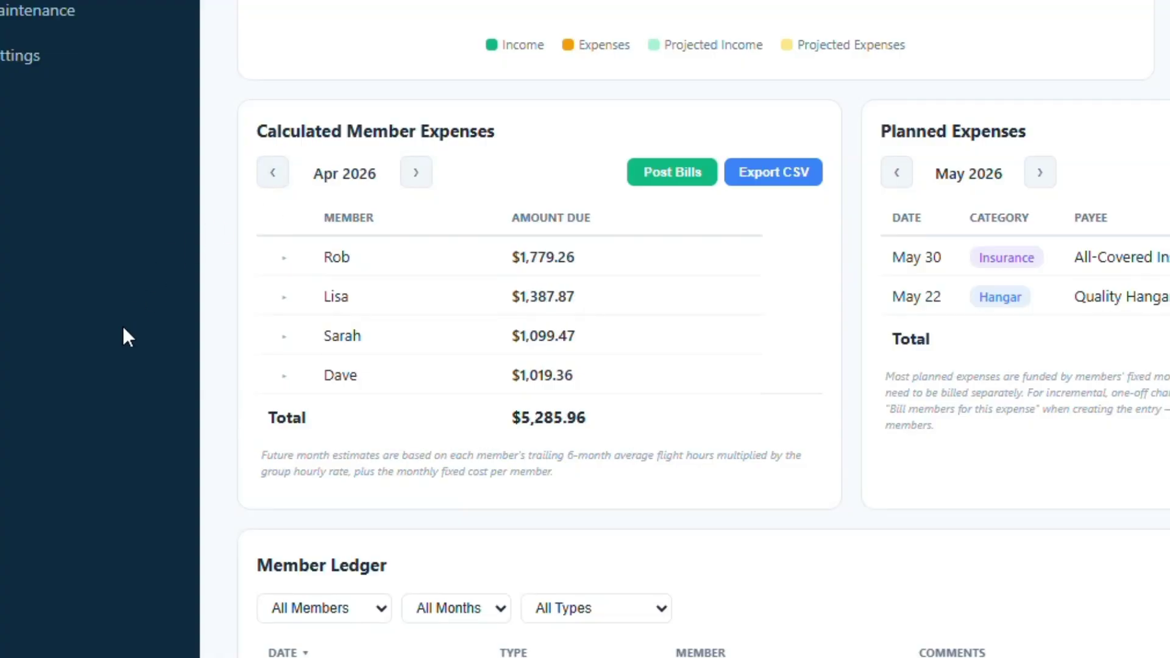
left_click(293, 268)
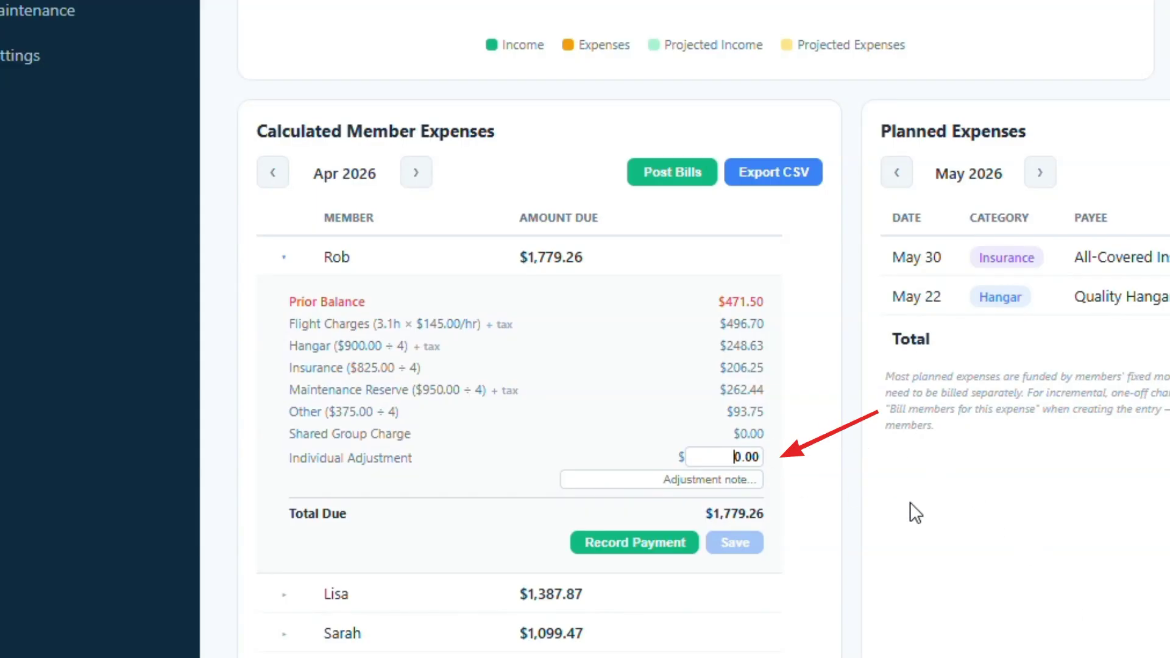
Step: Try a $200.00 individual adjustment and an "Extra expense" adjustment note on the first listed member's April 2026 bill, clearing both entries
type("20")
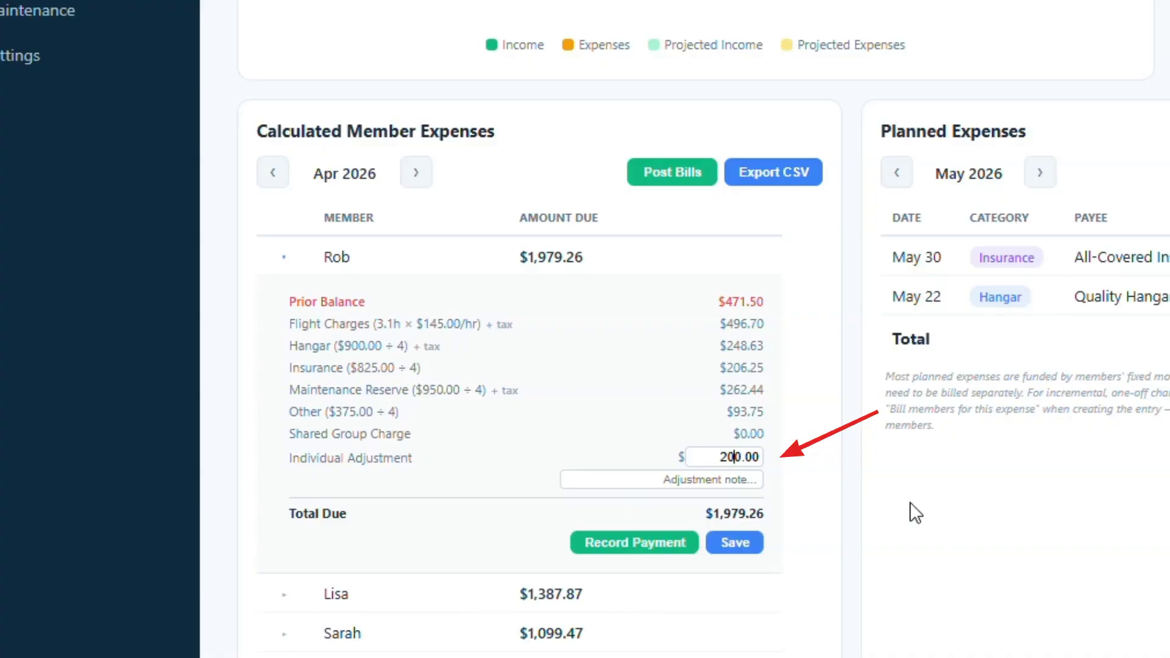
key("BackSpace")
key("BackSpace")
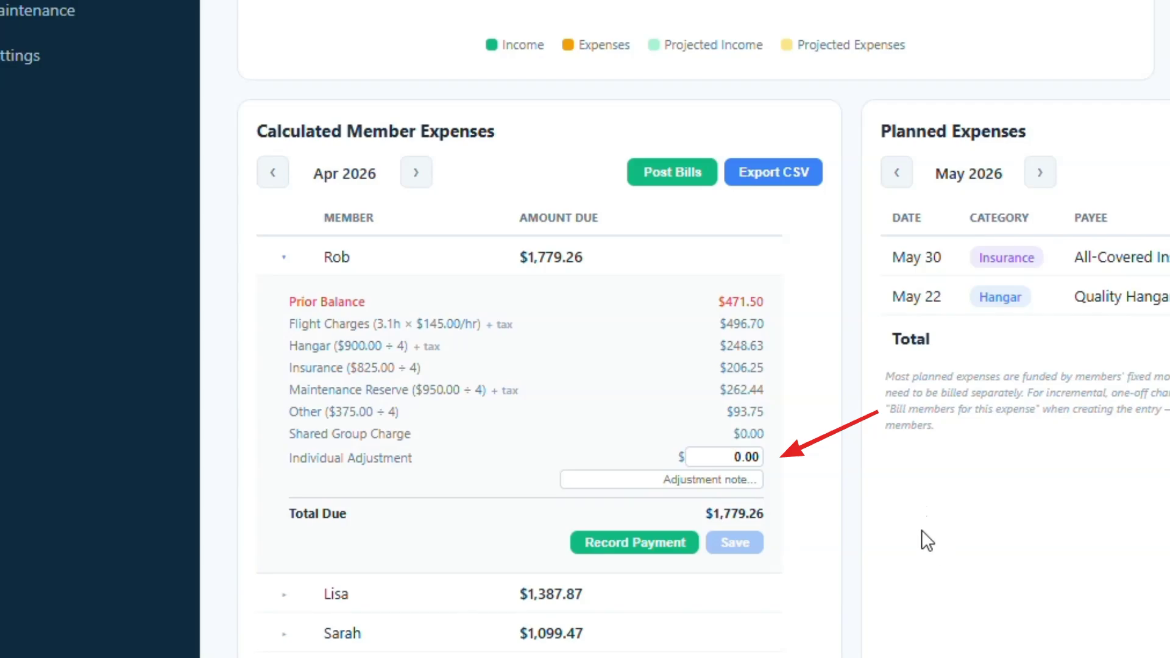
left_click(738, 479)
type("Ex")
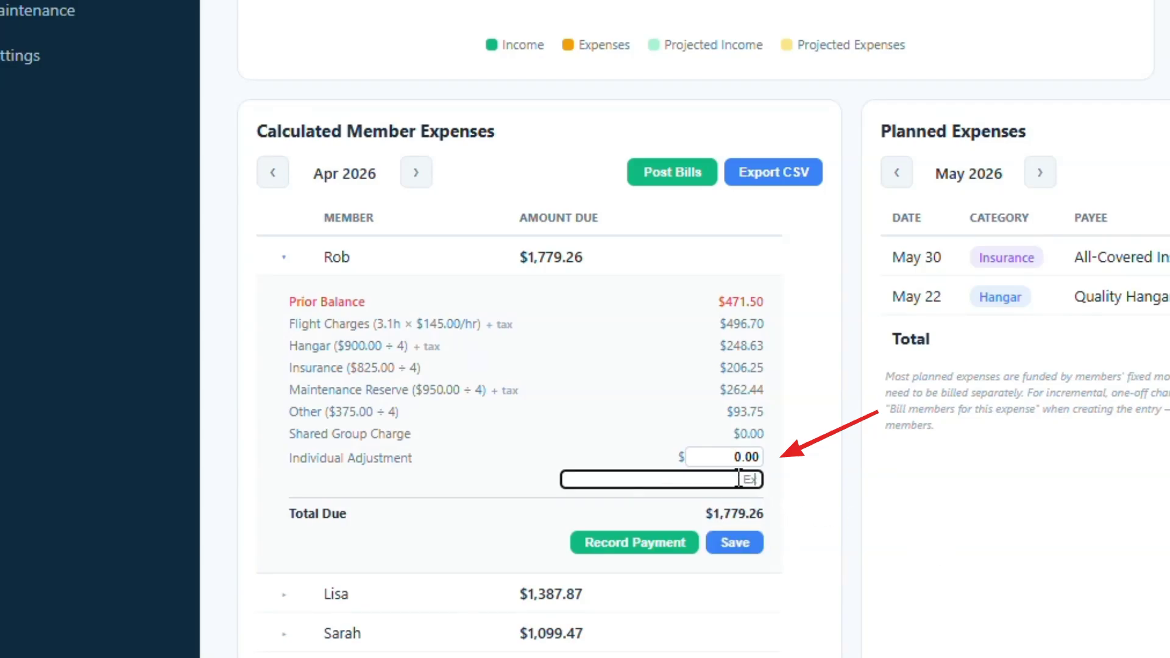
type("tra expense")
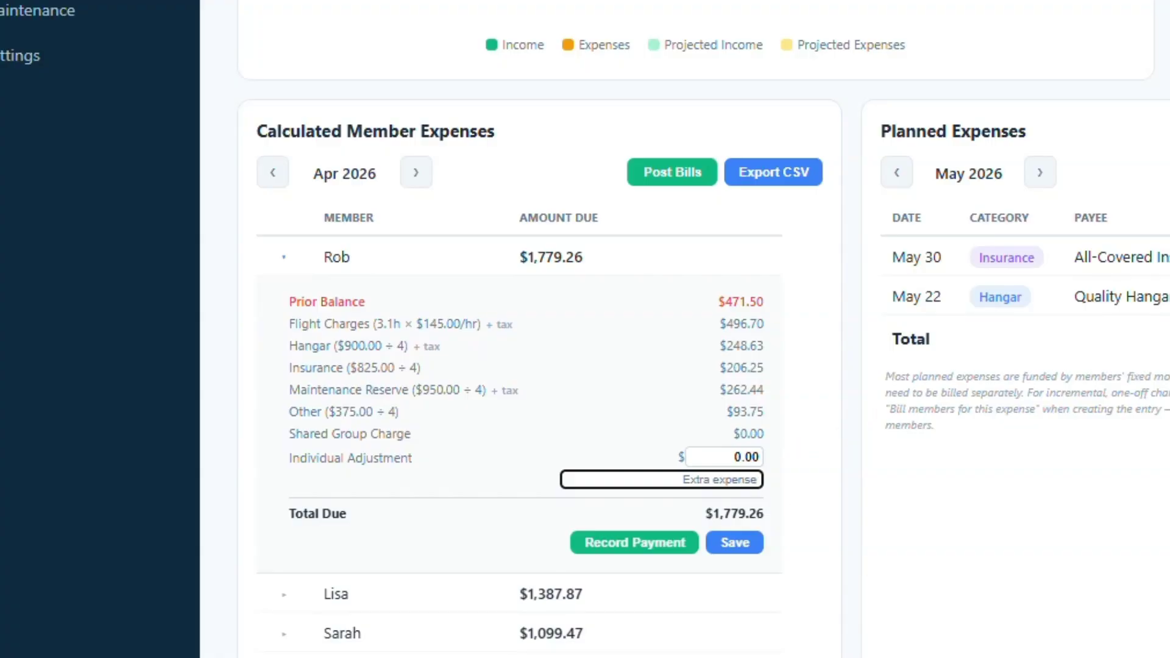
key("ctrl+a")
key("BackSpace")
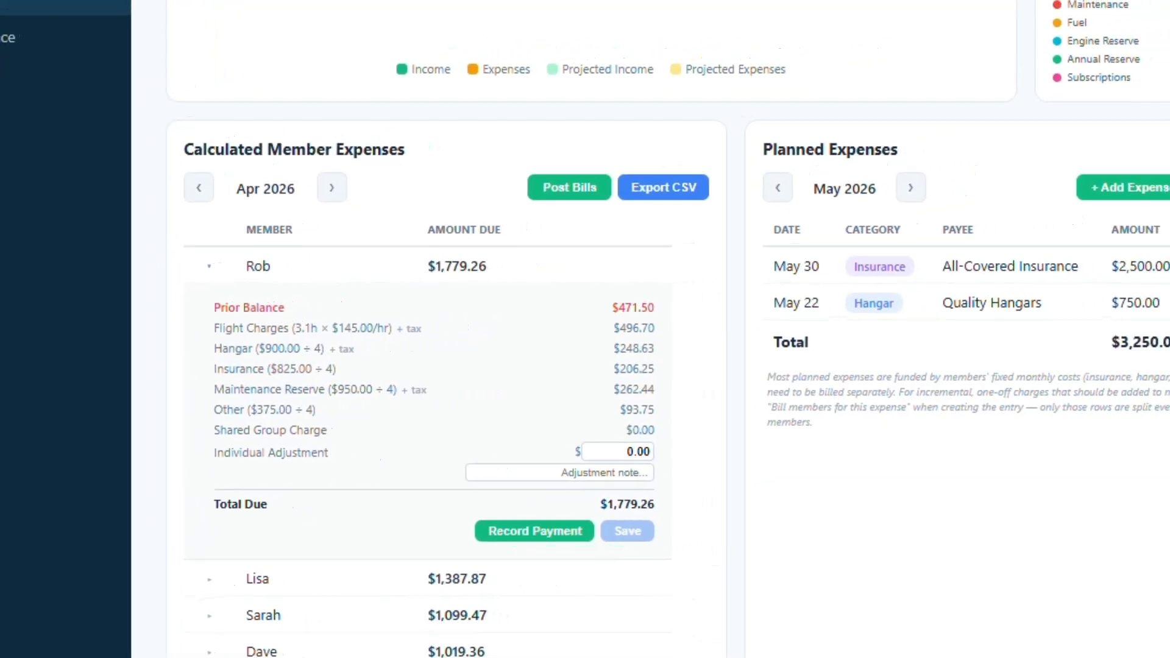
Step: Review all members' April 2026 charges and post the bills with invoice emails sent to all members
left_click(561, 187)
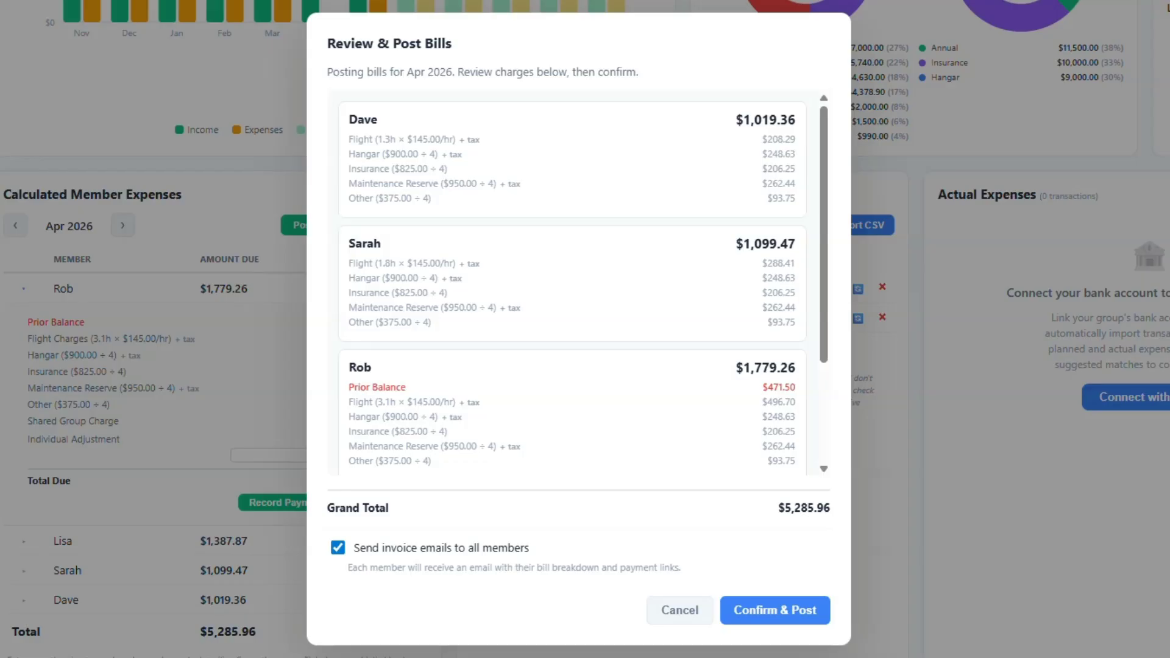
scroll(616, 266, "down", 3)
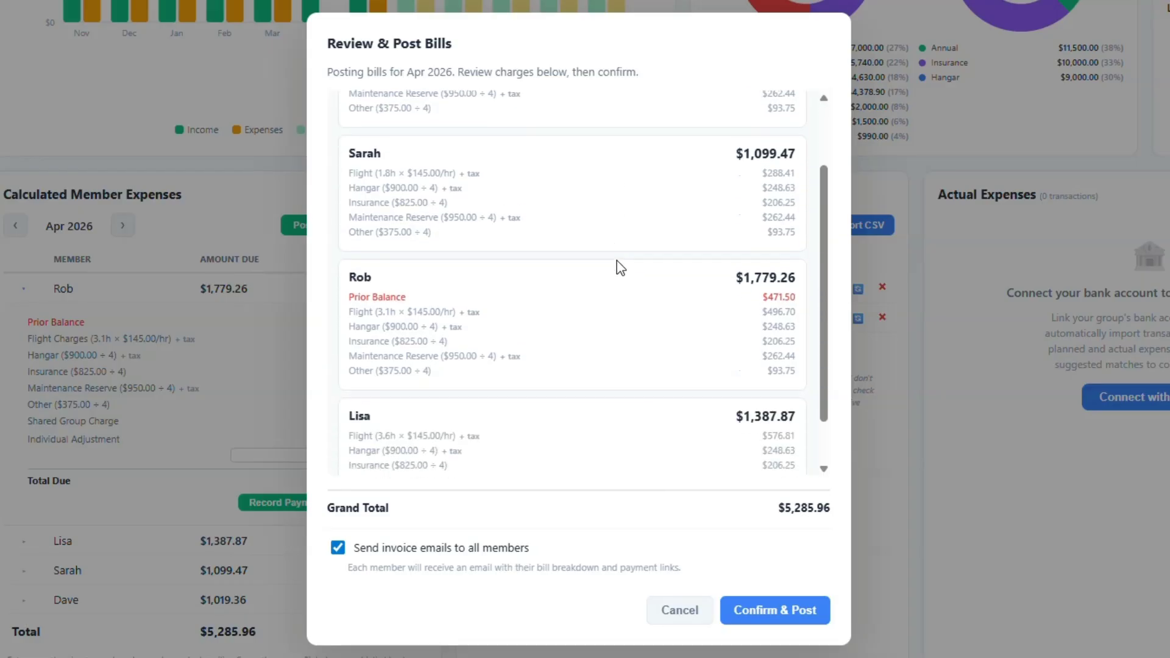
scroll(621, 288, "up", 3)
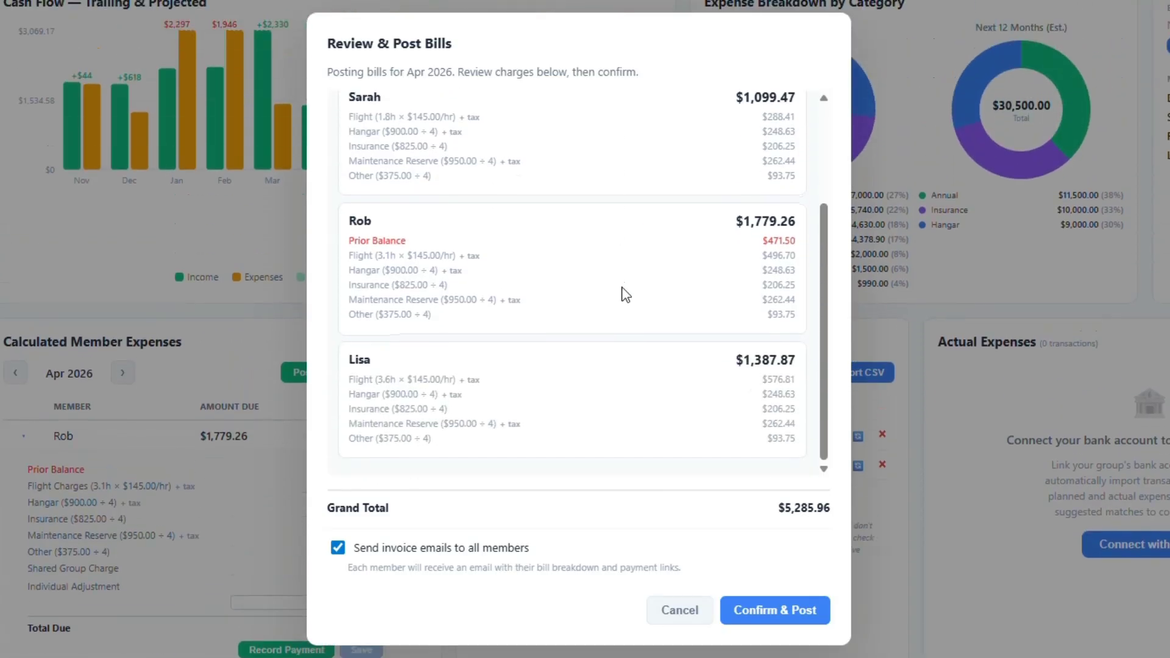
left_click_drag(825, 303, 821, 187)
left_click(774, 610)
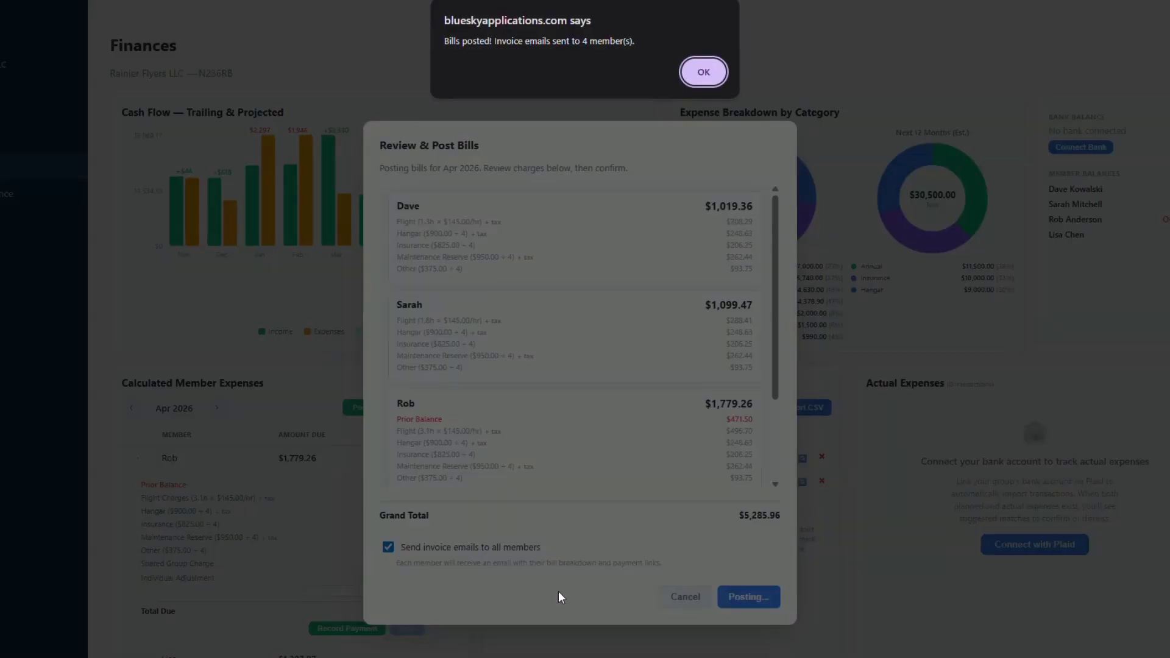
left_click(713, 72)
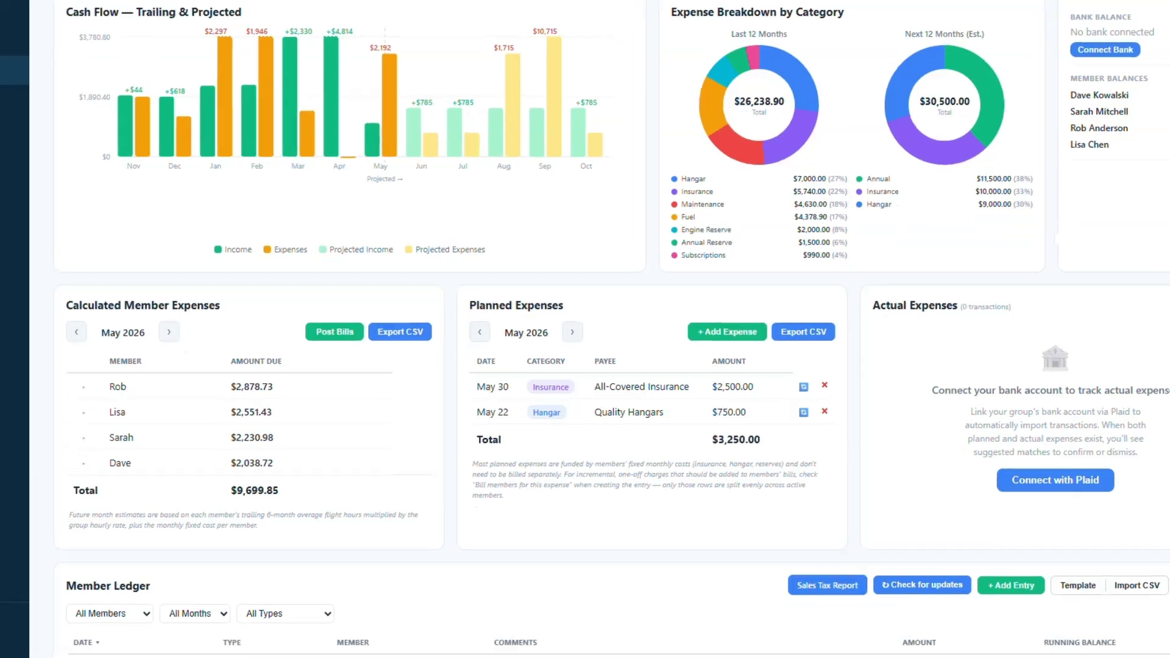
Step: Browse the calculated member expenses forward to June 2026 and back to April 2026
scroll(585, 365, "down", 4)
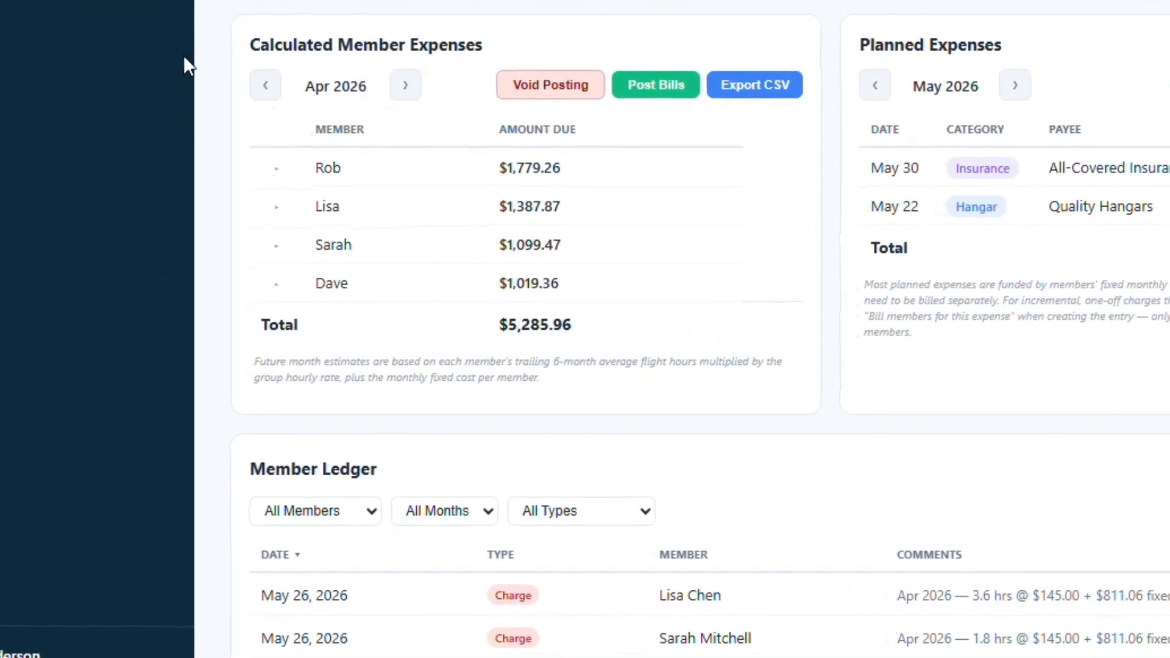
left_click(405, 92)
left_click(405, 91)
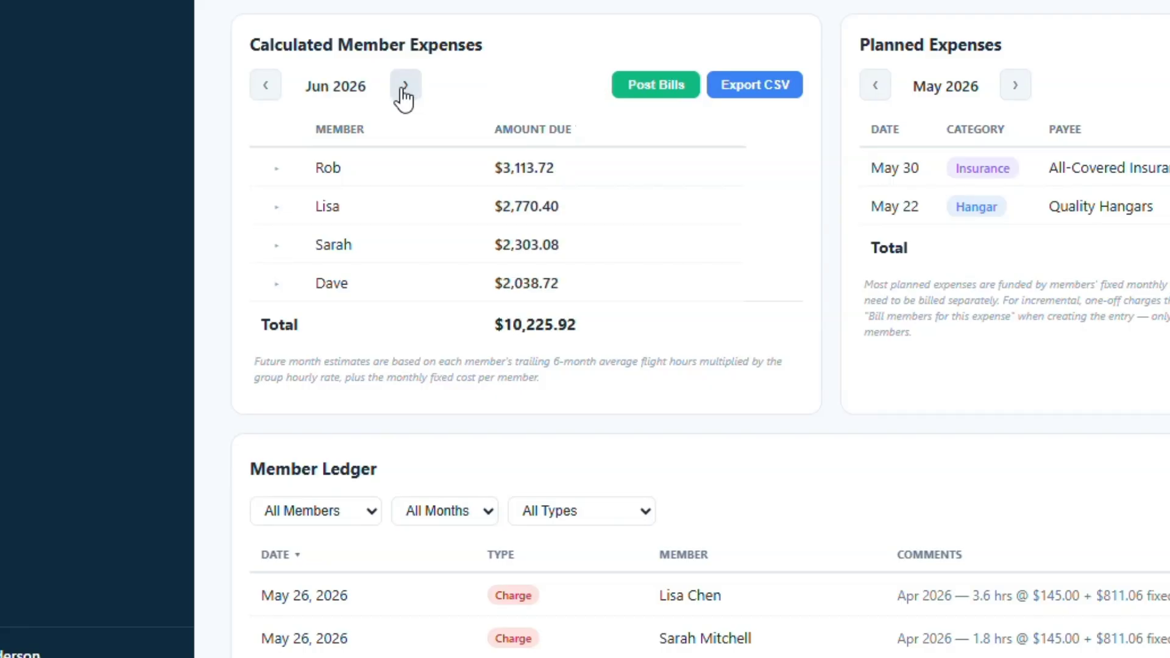
left_click(264, 90)
left_click(264, 90)
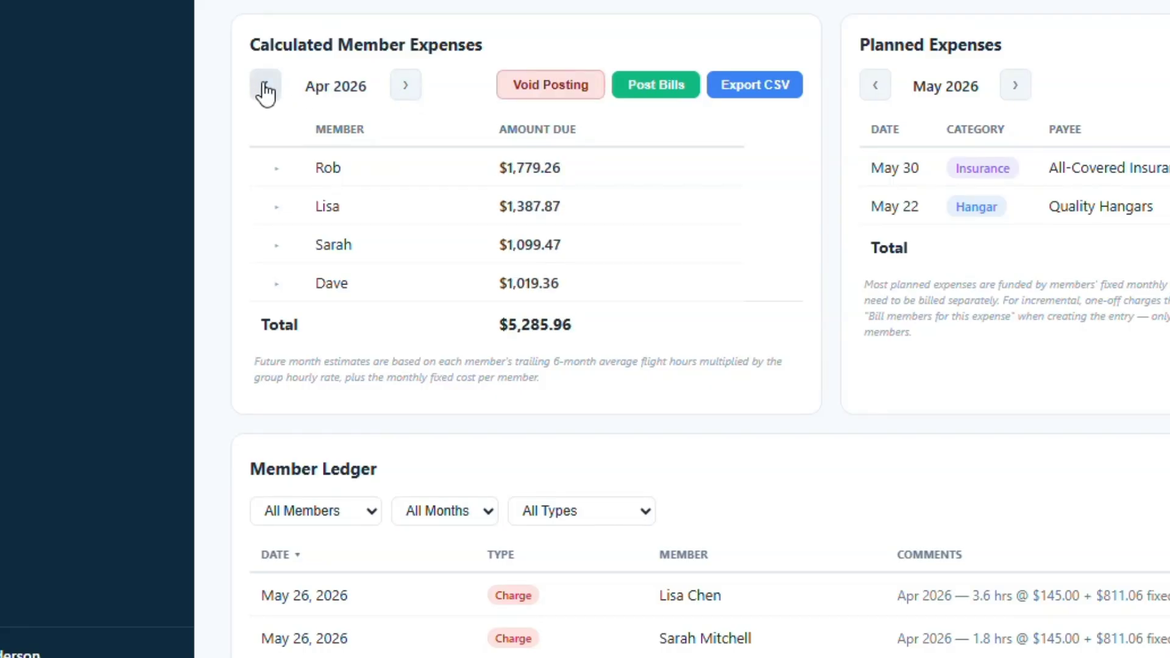
Step: Record the first listed member's $1,779.26 payment dated 05/27/2026 with Venmo as the method, and read the emailed payment receipt
left_click(274, 170)
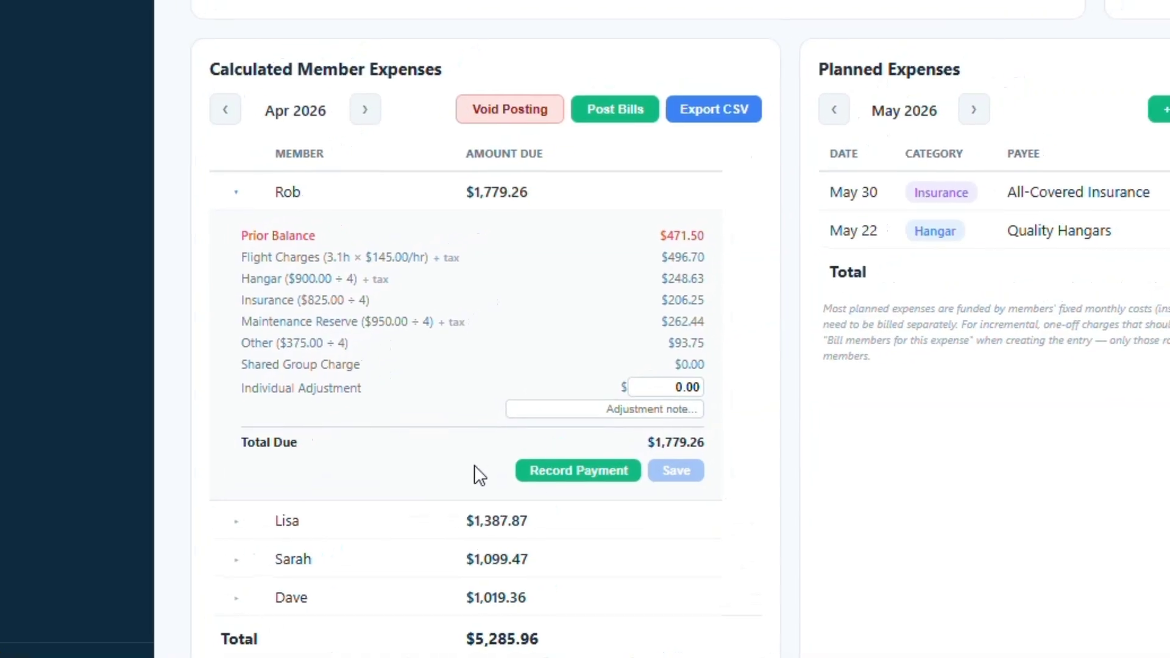
left_click(580, 467)
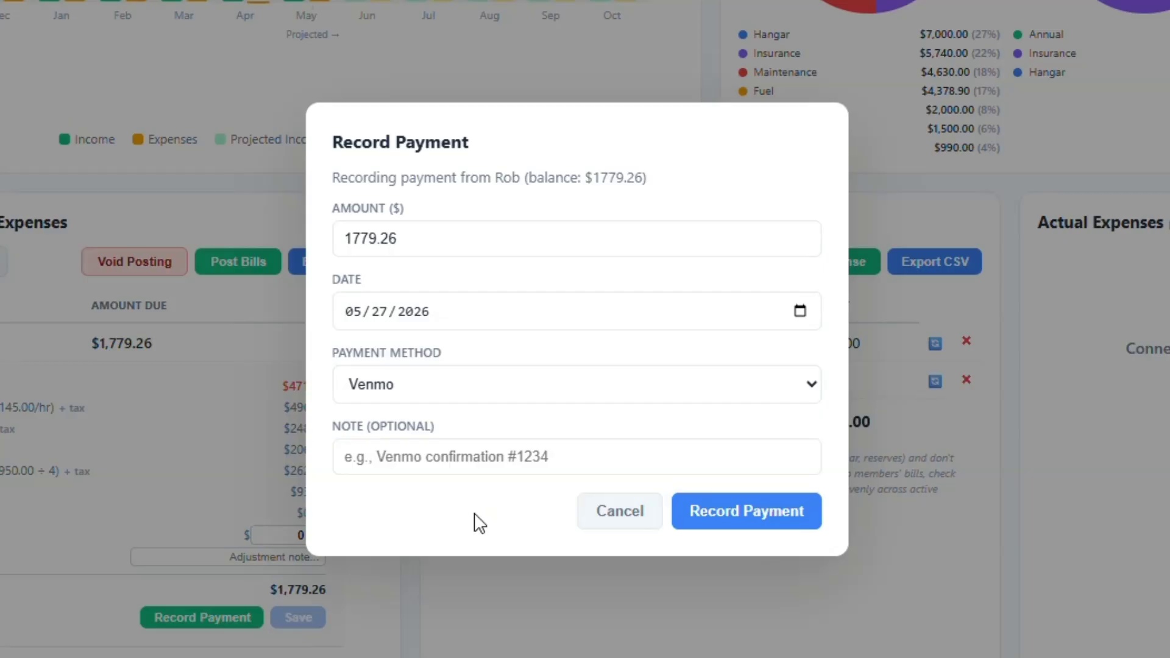
left_click(758, 521)
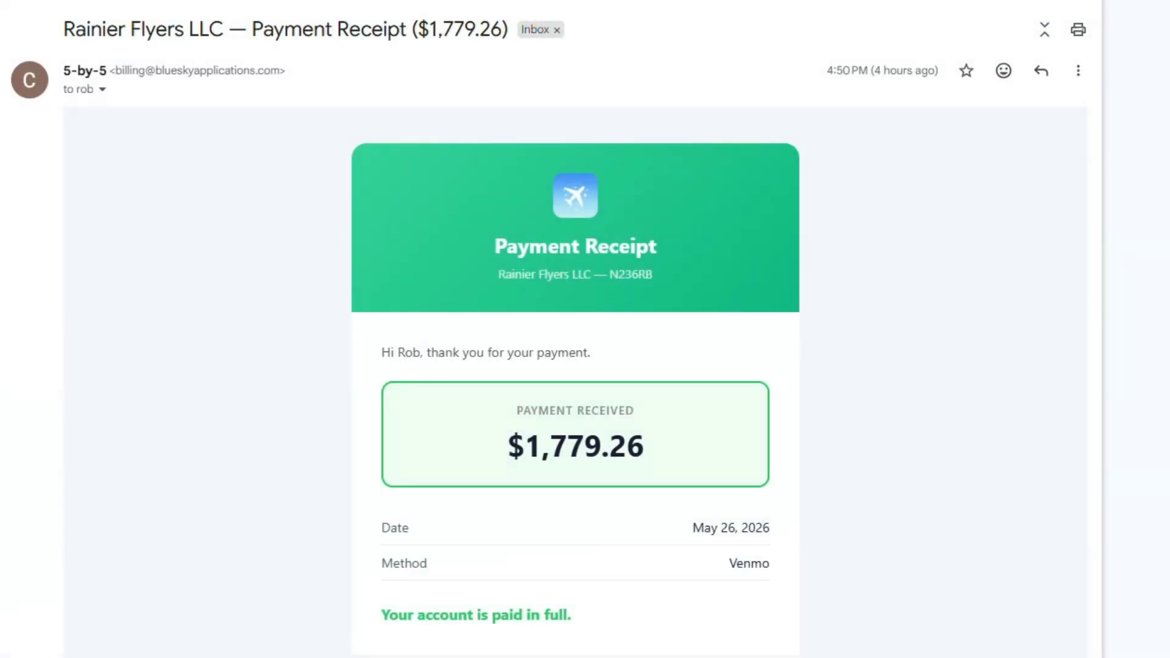
scroll(575, 329, "down", 2)
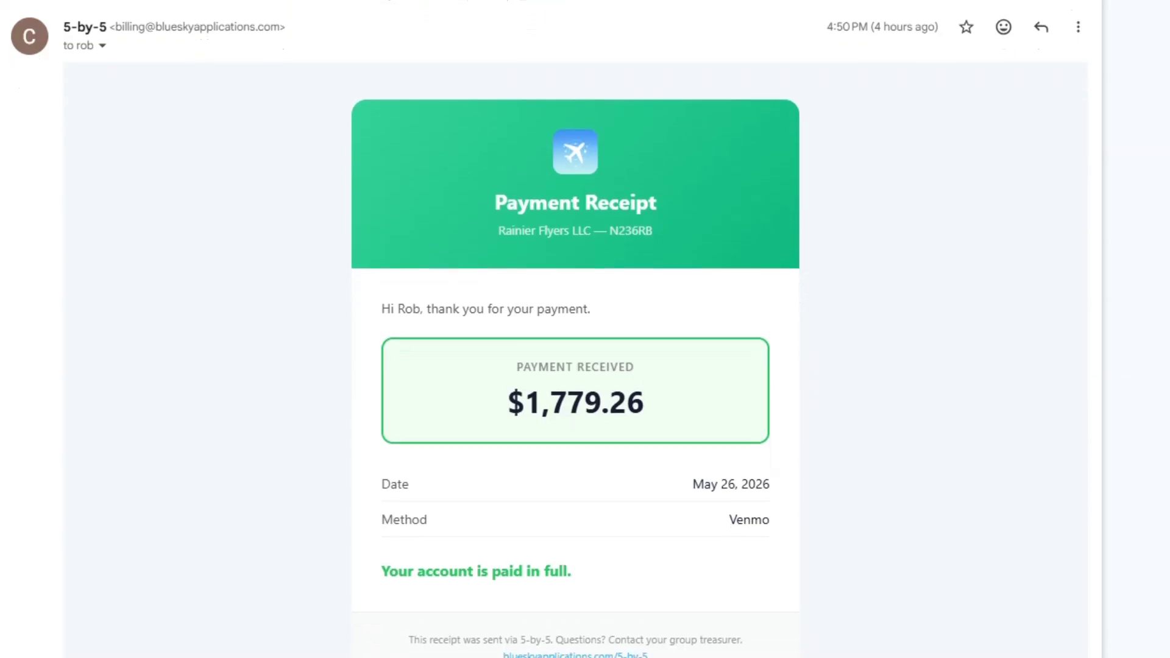
scroll(575, 329, "down", 3)
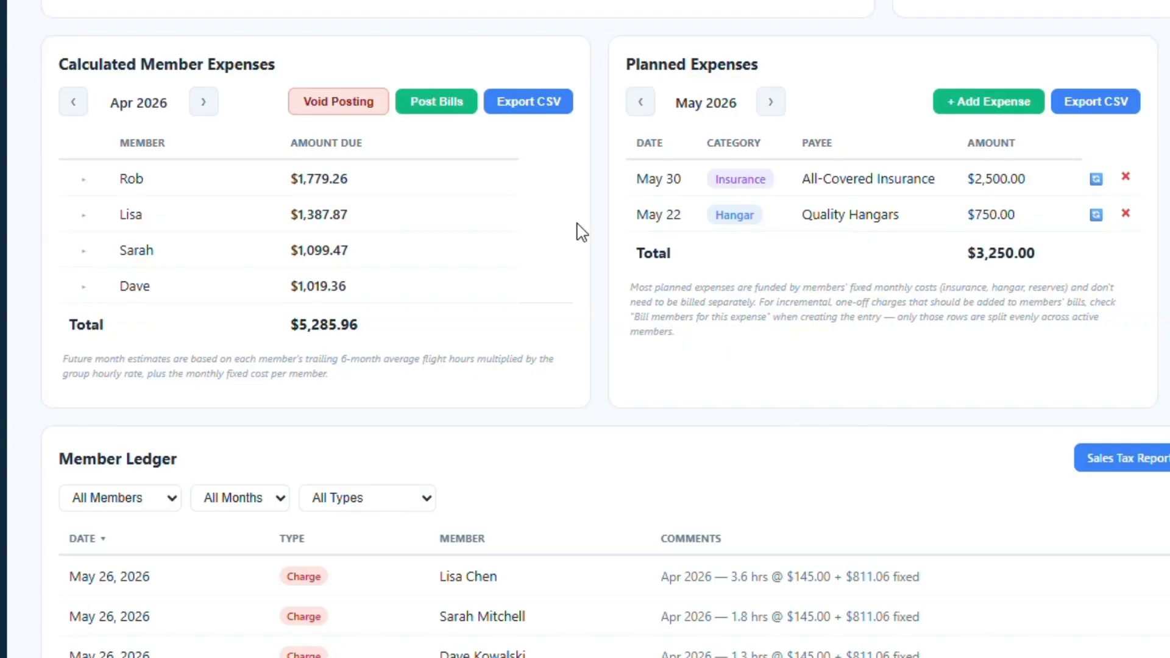
Step: Void the April 2026 bill posting, deleting its member charges and sales-tax accruals
left_click(336, 105)
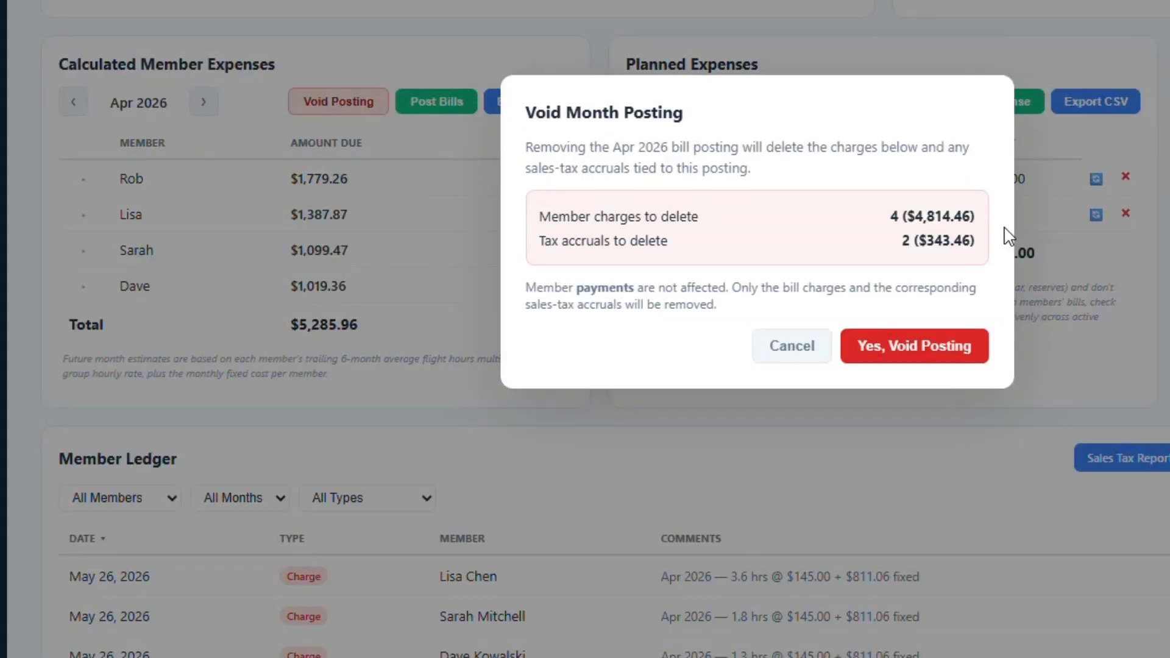
left_click(937, 350)
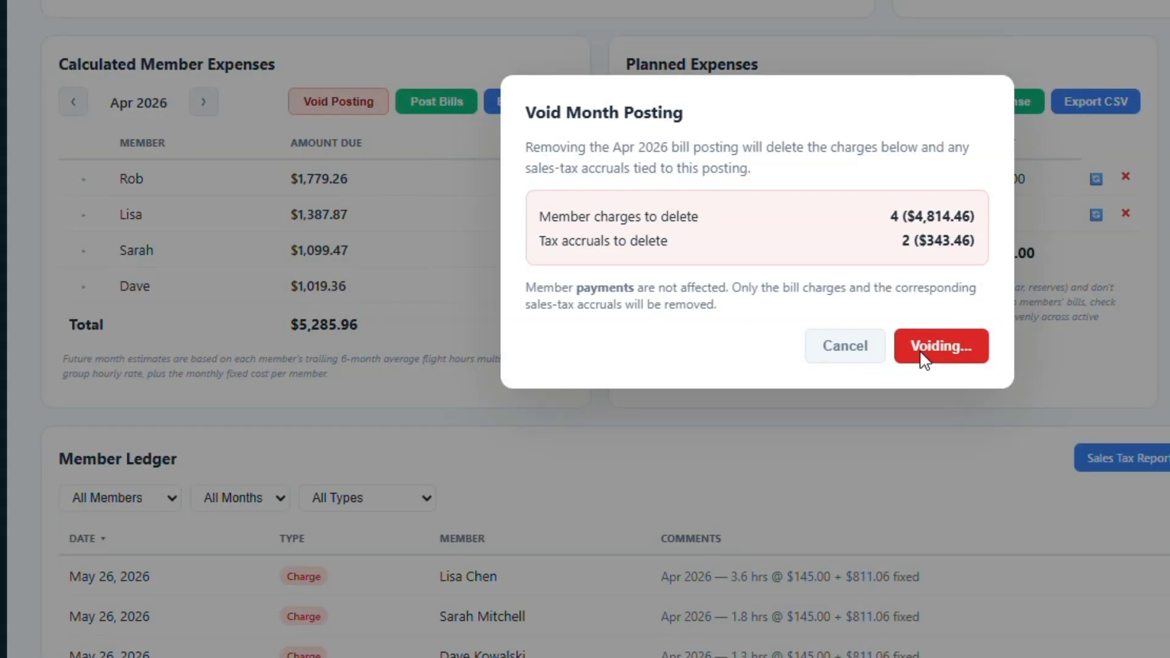